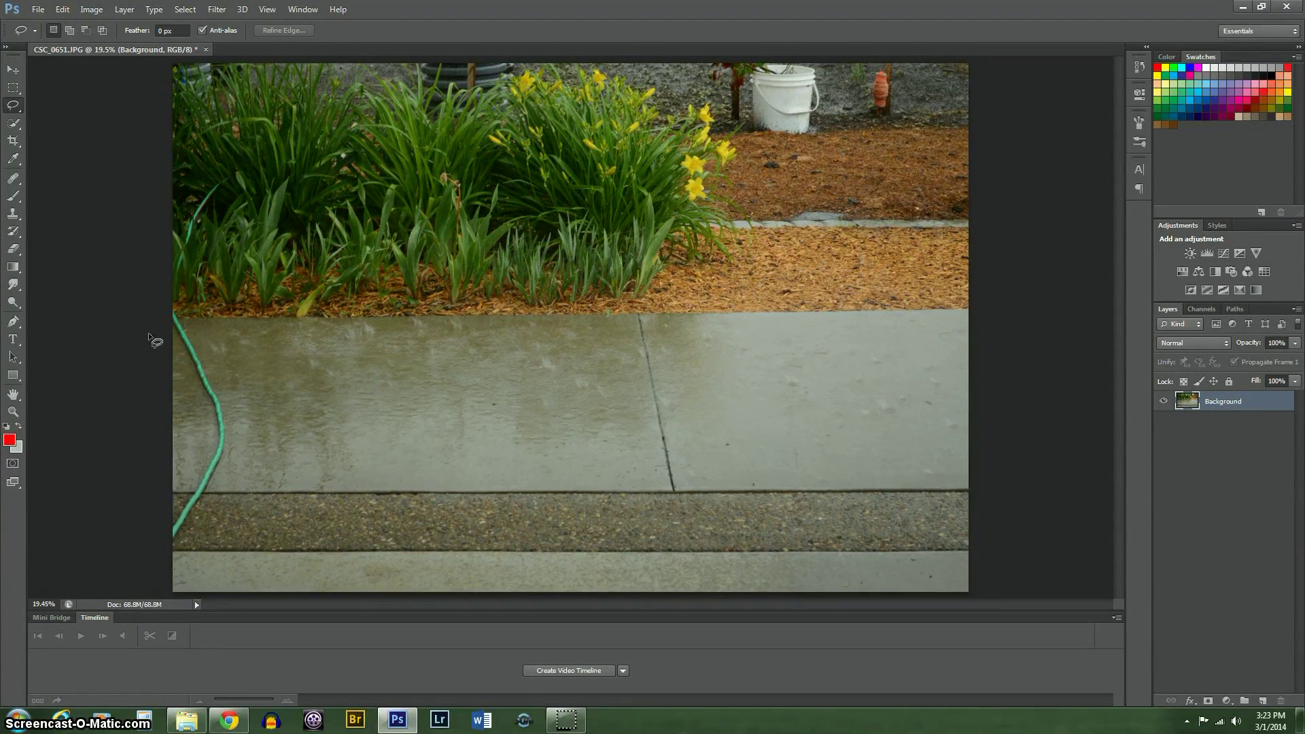
Duplicate the garden photo layer and rotate the copy 180°.
left_click_drag(1268, 405, 1263, 701)
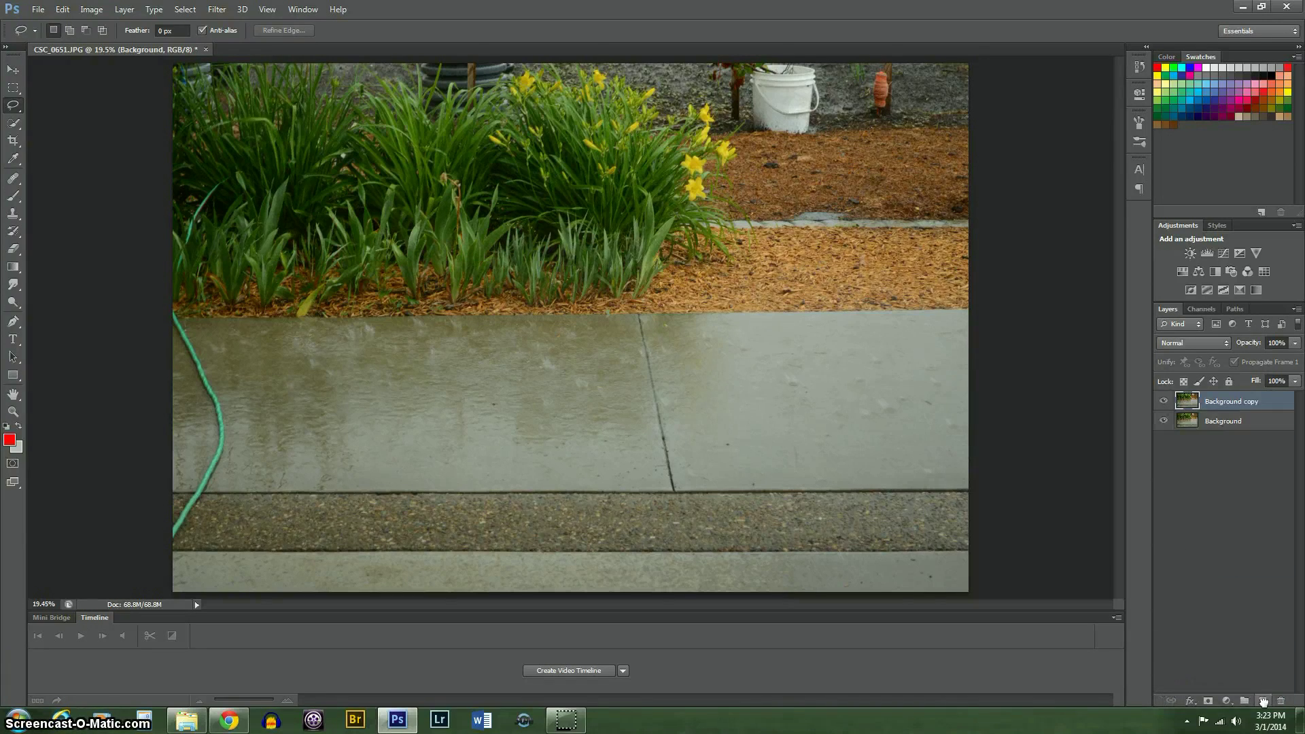
left_click(62, 10)
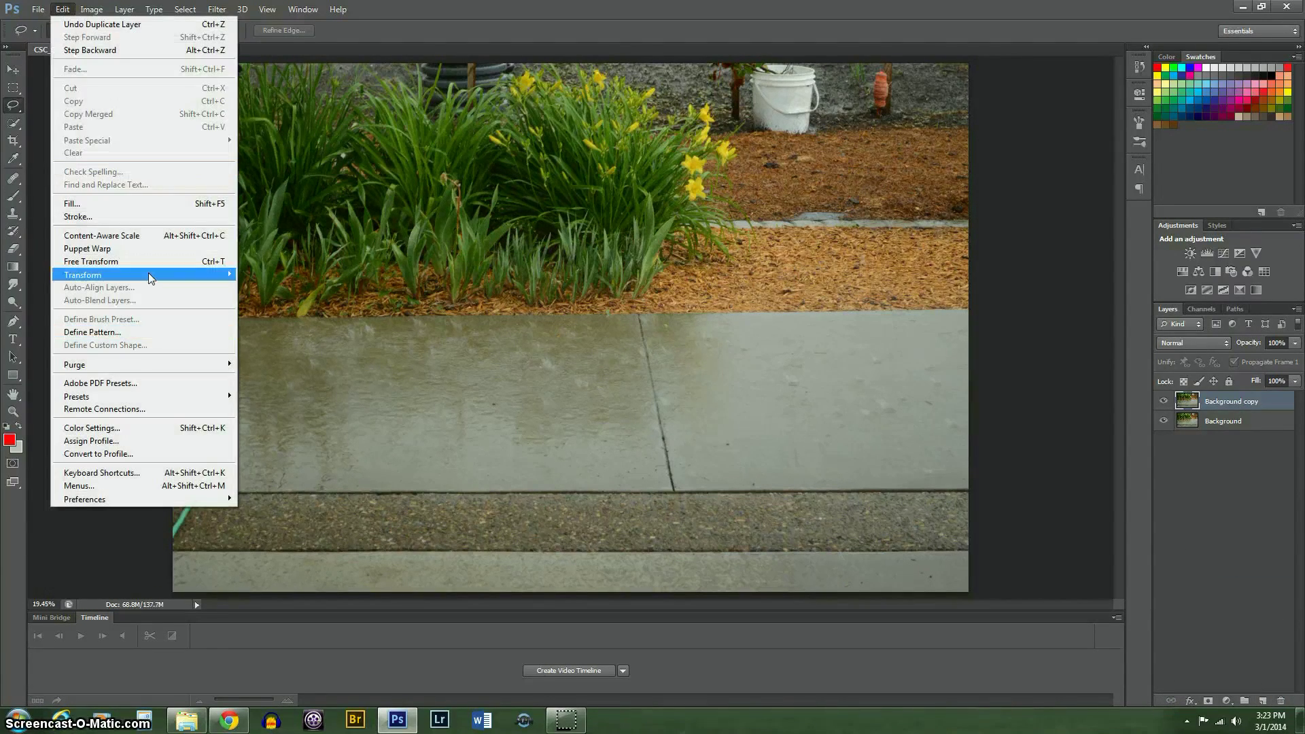
mouse_move(165, 273)
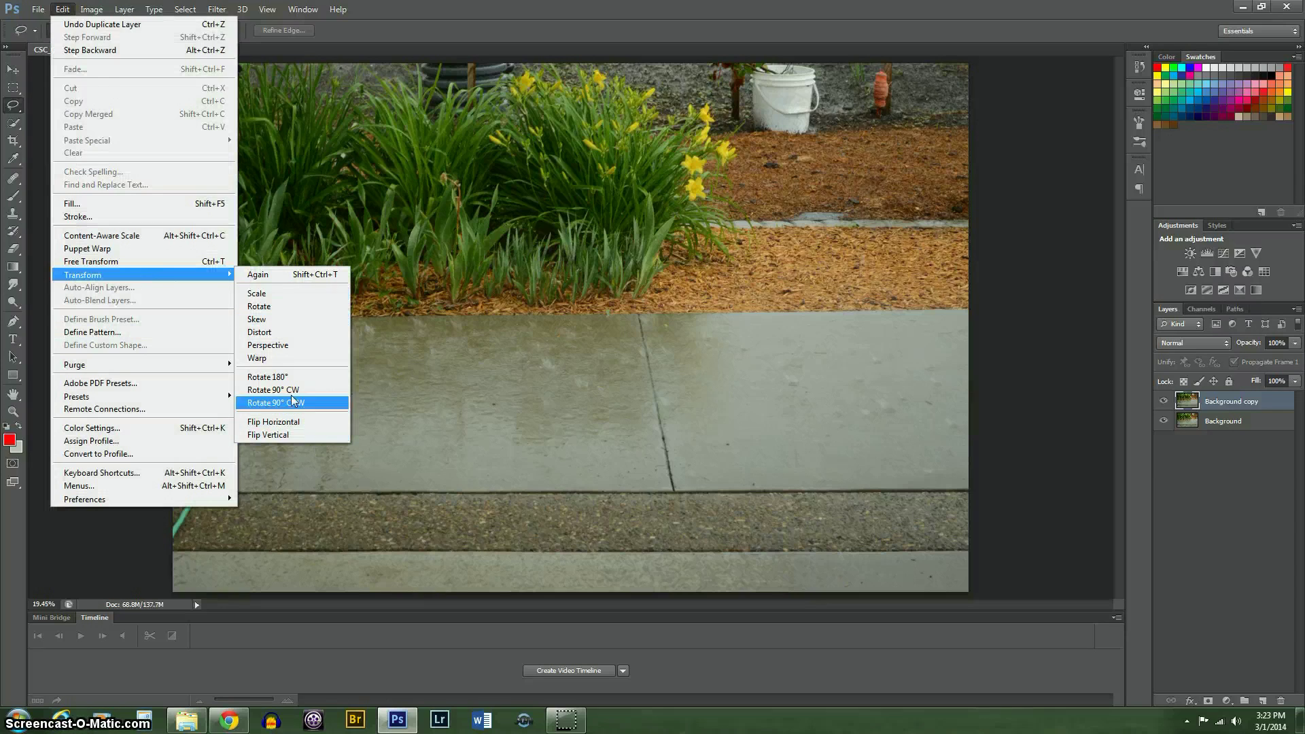
left_click(275, 377)
Flip the rotated copy horizontally.
left_click(62, 9)
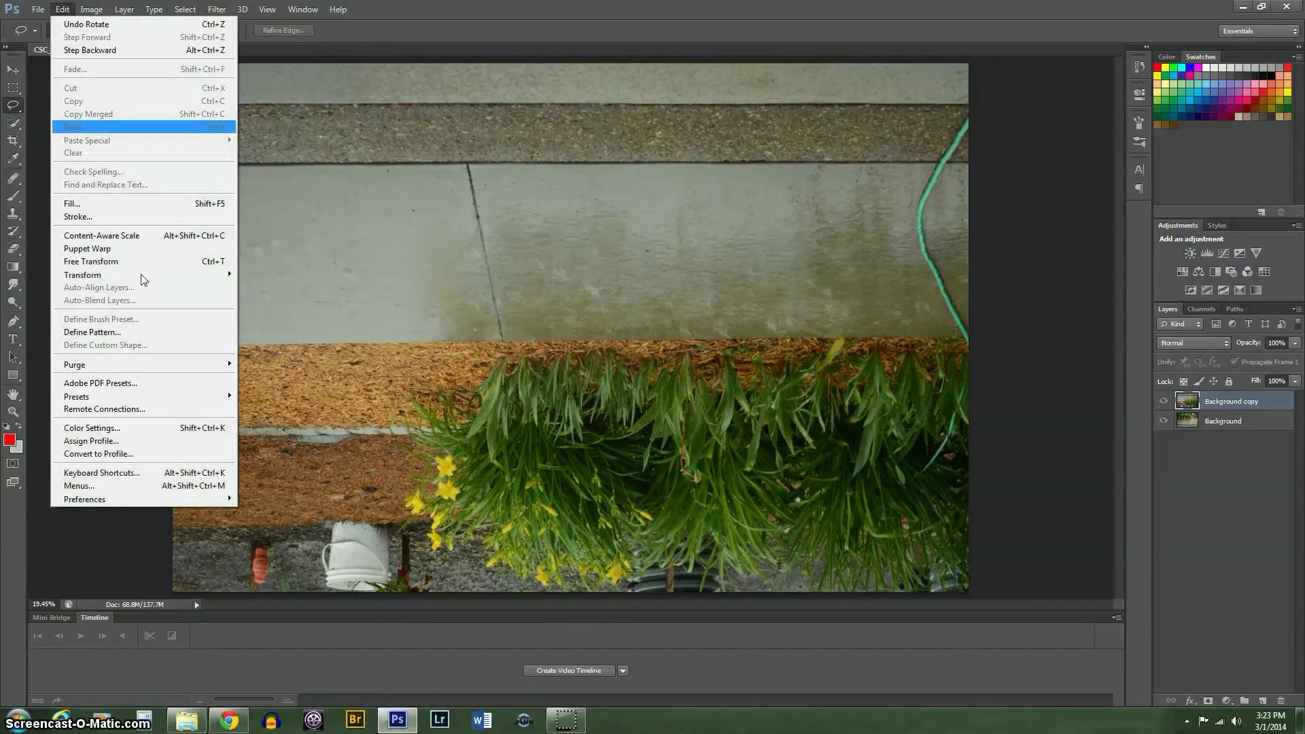
mouse_move(163, 275)
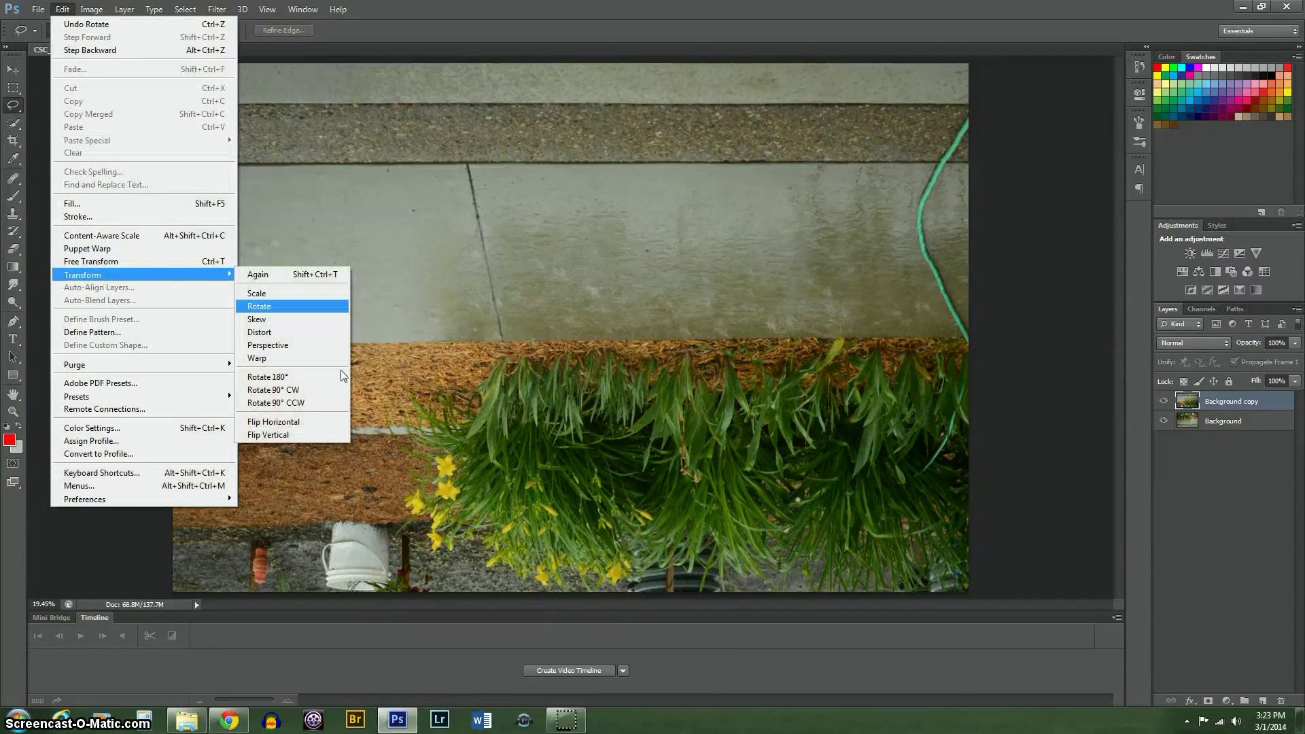
left_click(305, 422)
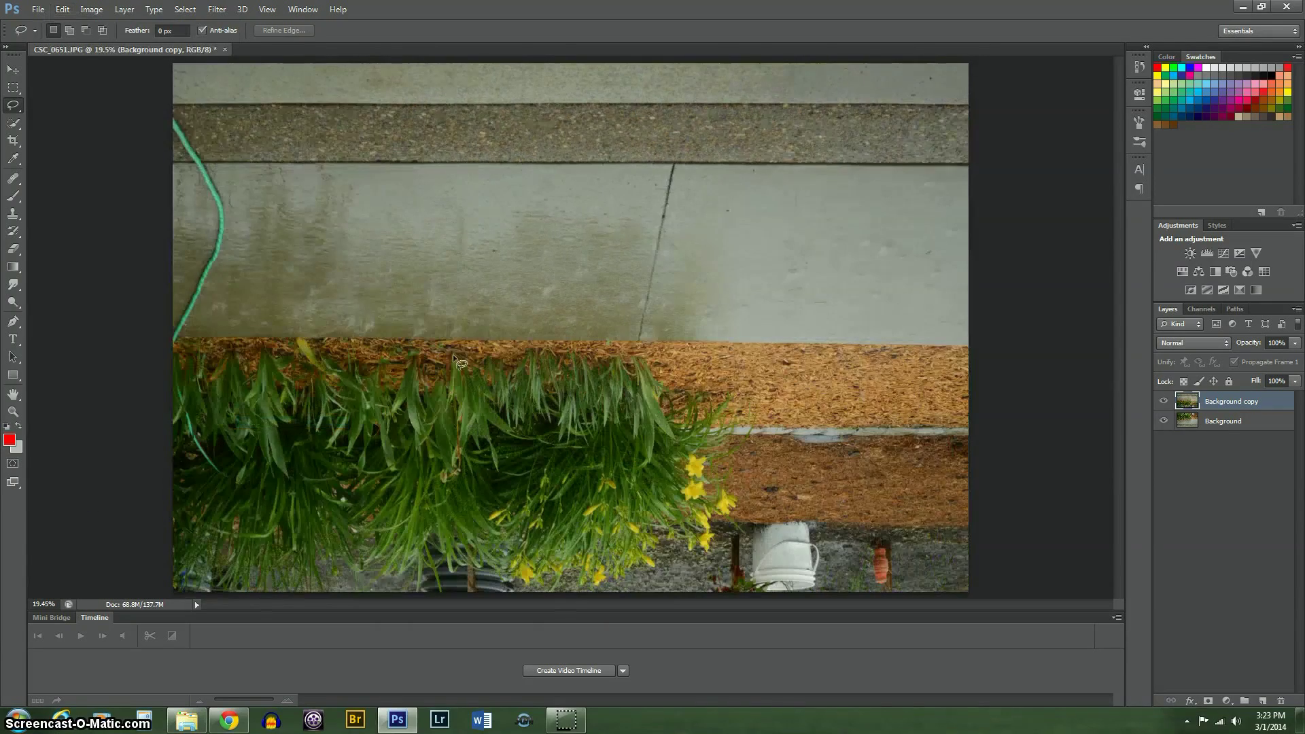
left_click(1295, 344)
At 29% opacity, move the flipped copy up to the walkway edge, then restore 100% and hide it.
left_click_drag(1294, 359, 1245, 360)
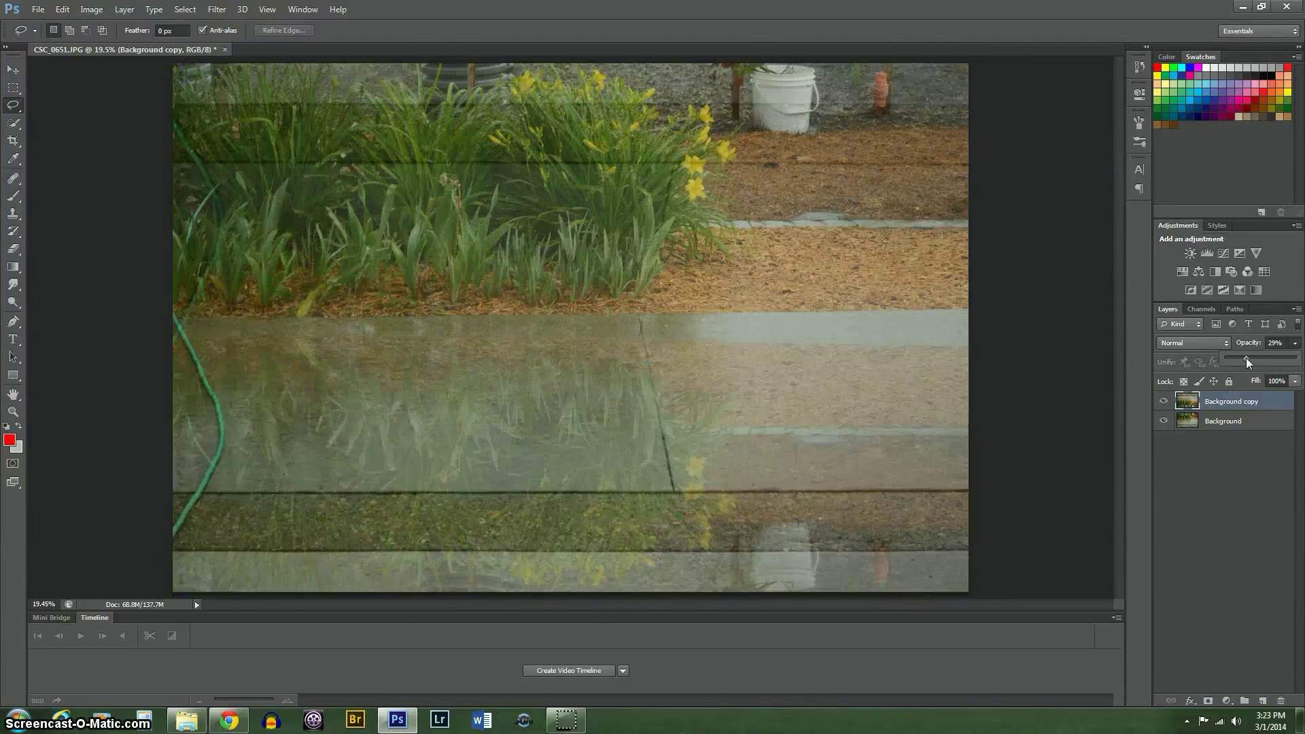
left_click(13, 69)
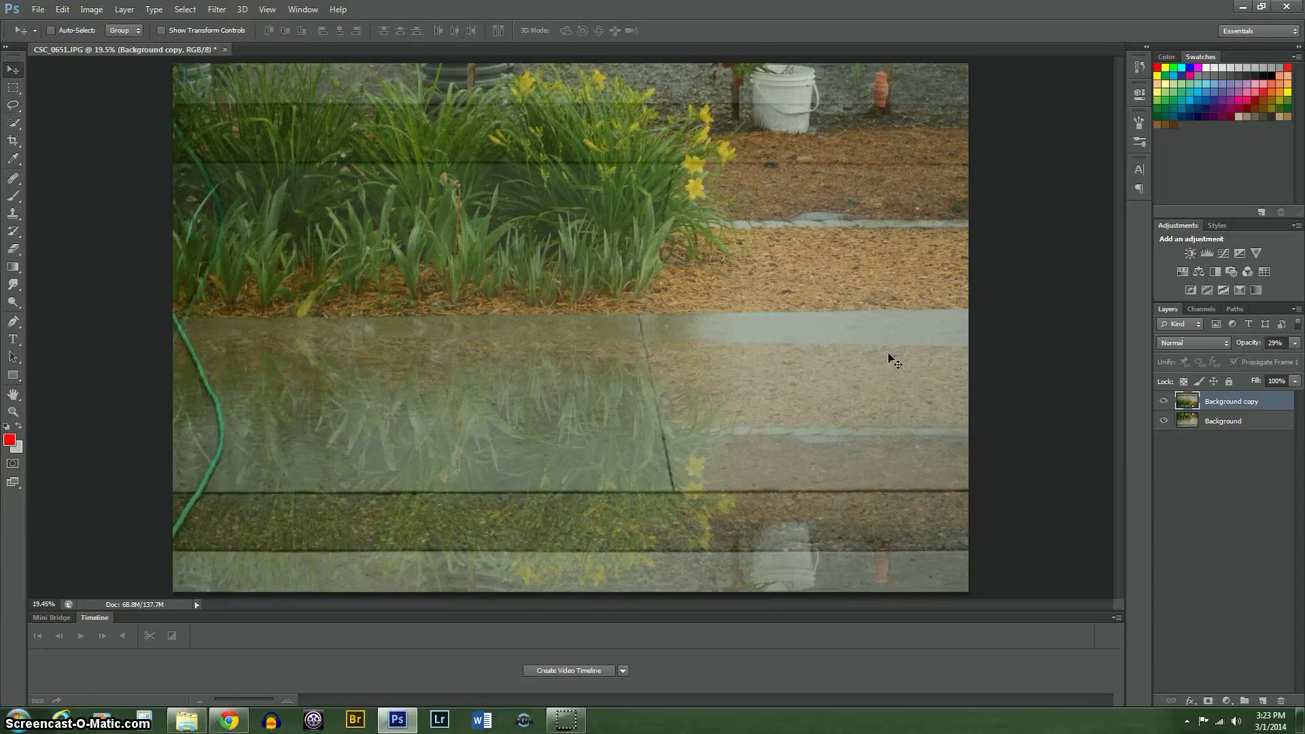
left_click_drag(838, 393, 833, 360)
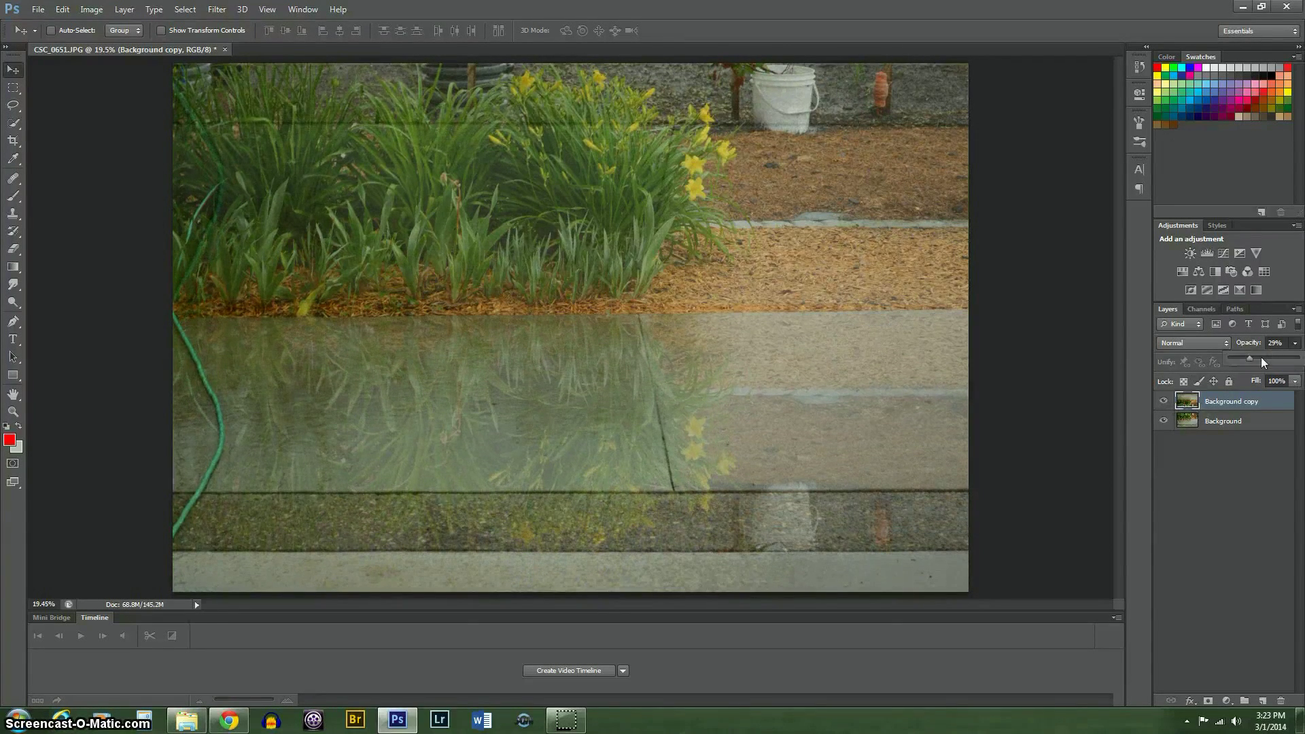
key("0")
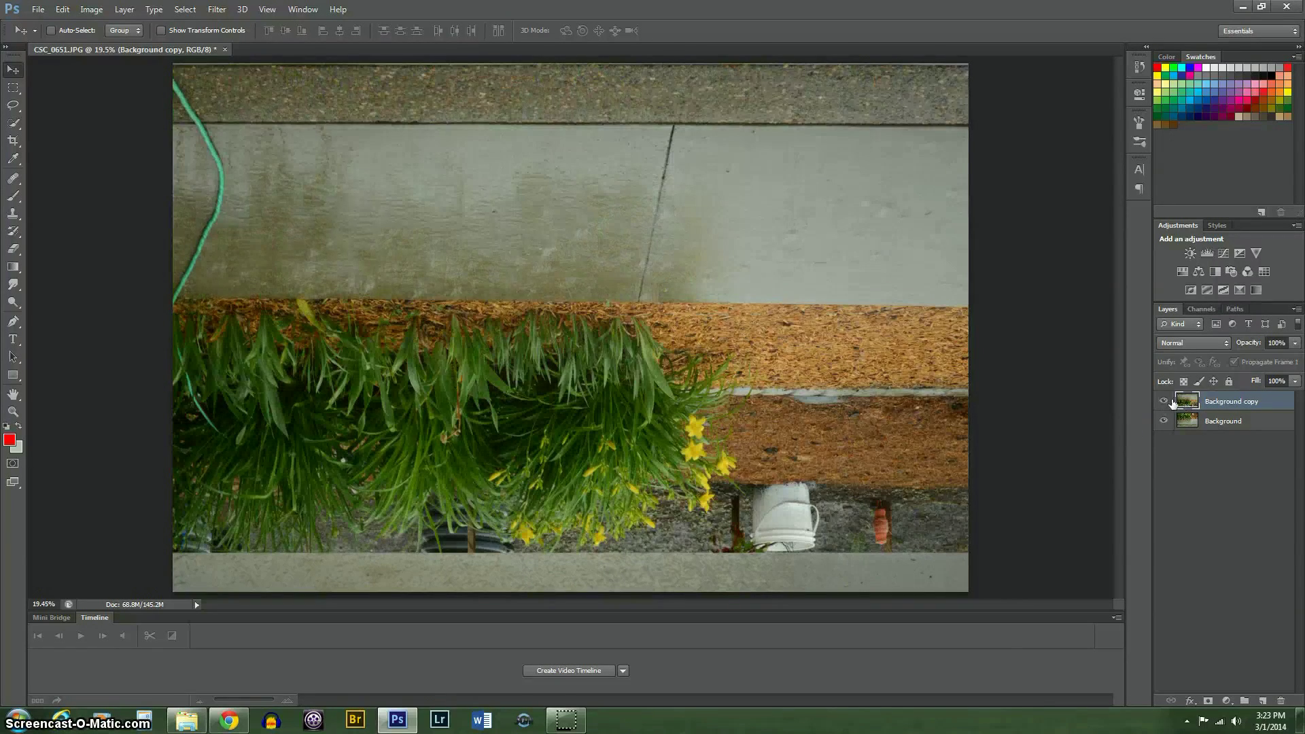
left_click(1164, 401)
Outline the walkway slab with a four-corner Polygonal Lasso selection.
left_click(13, 105)
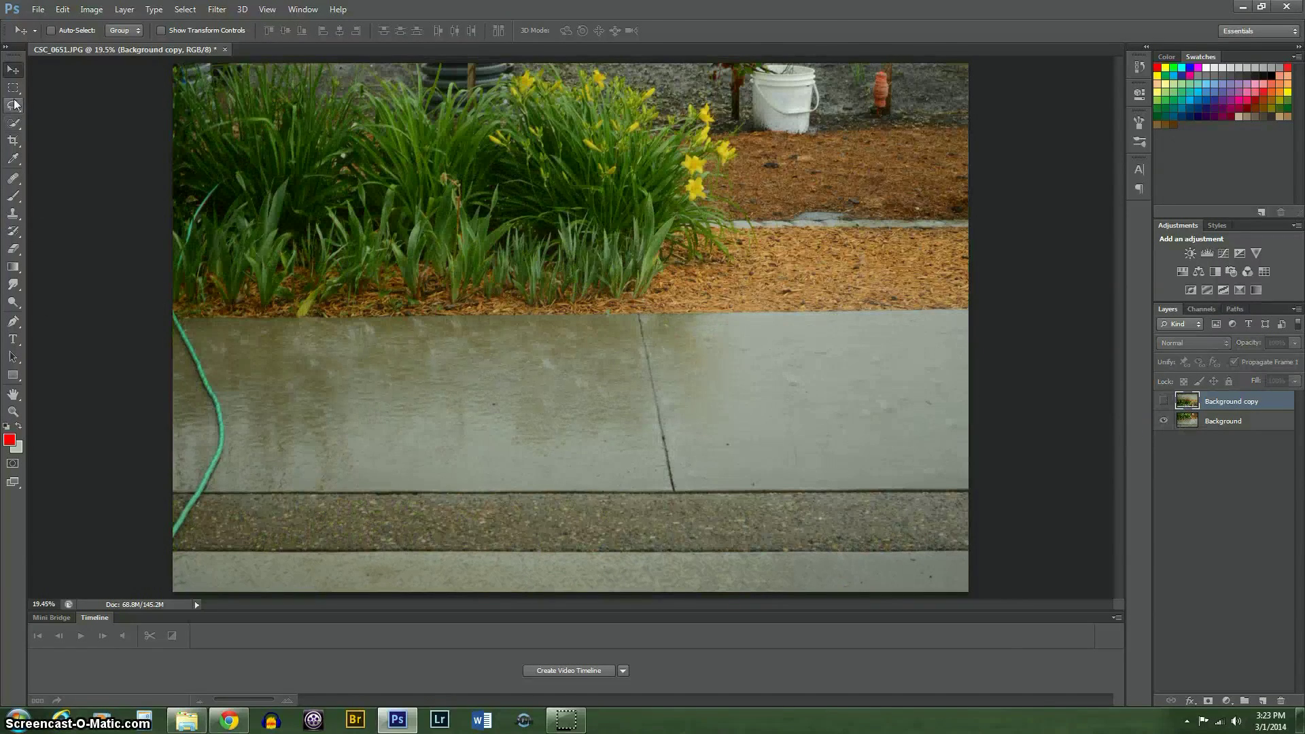
left_click(68, 120)
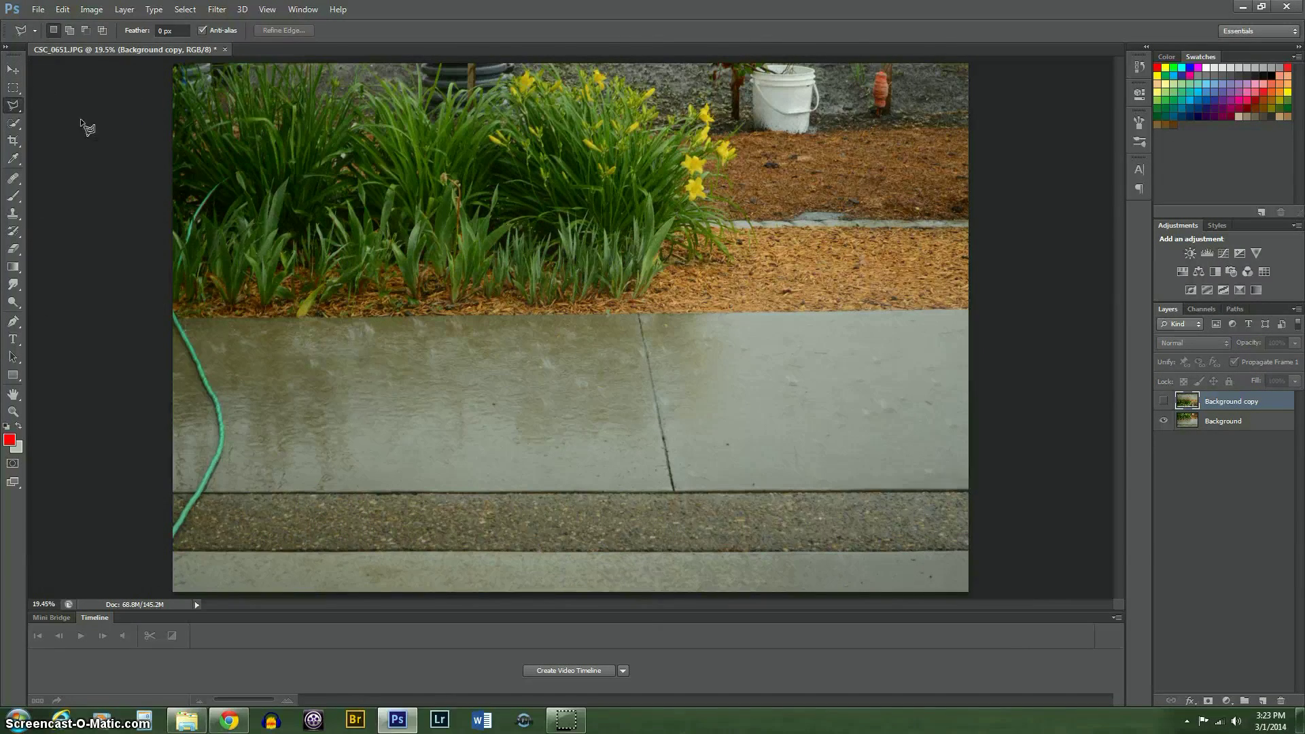
left_click(171, 317)
left_click(980, 310)
left_click(974, 491)
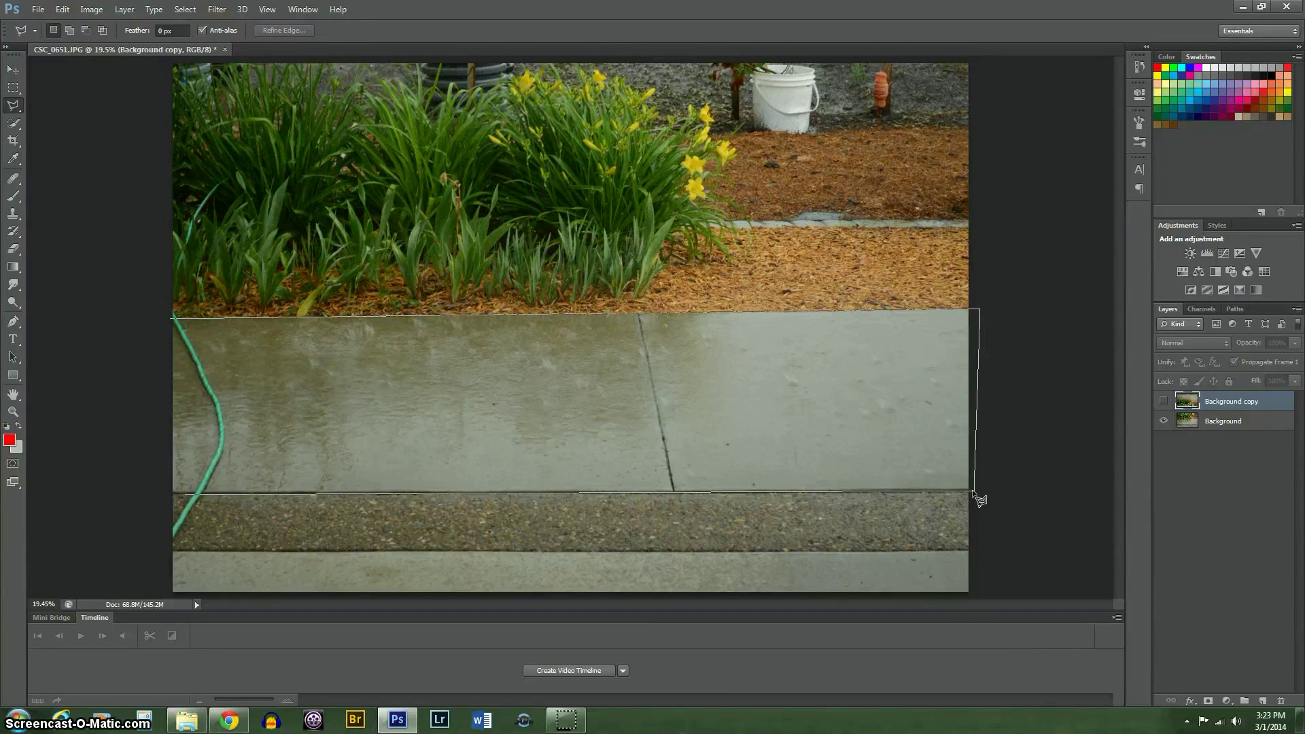
double_click(164, 495)
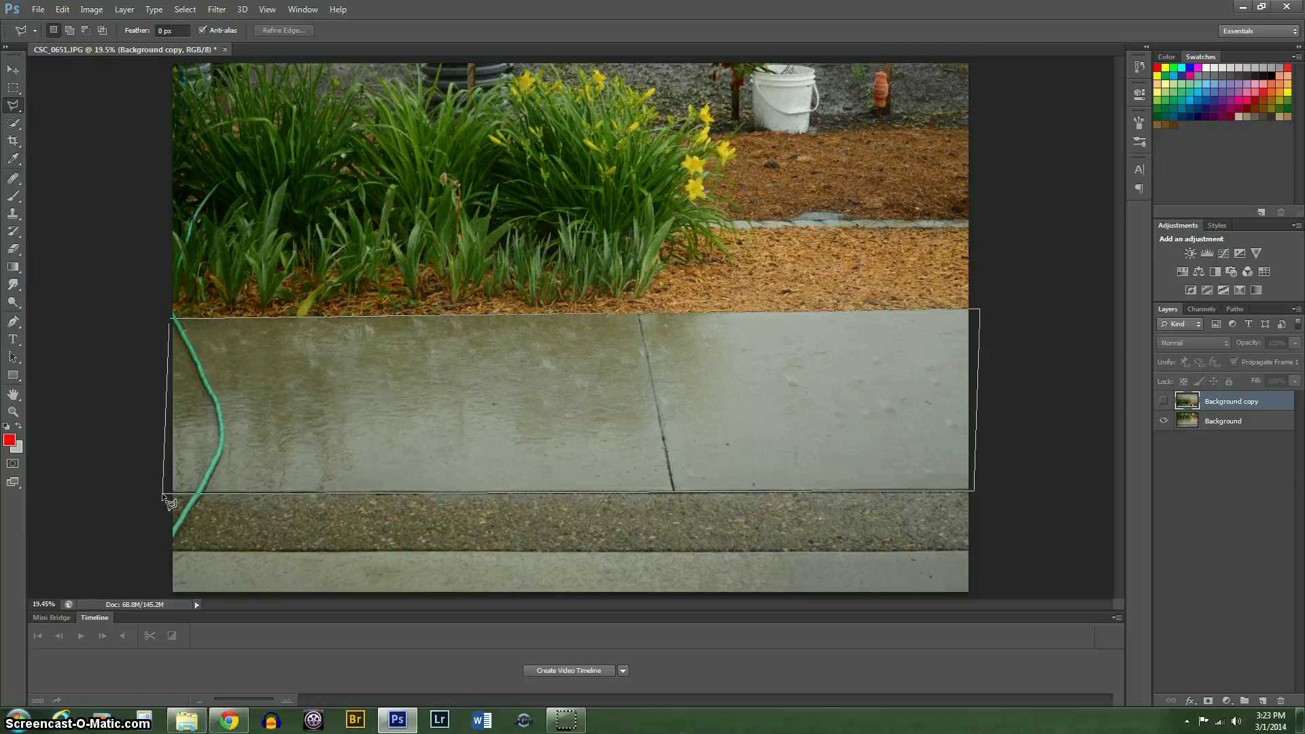
Feather the walkway selection by 10 pixels and show the flipped copy again.
right_click(761, 366)
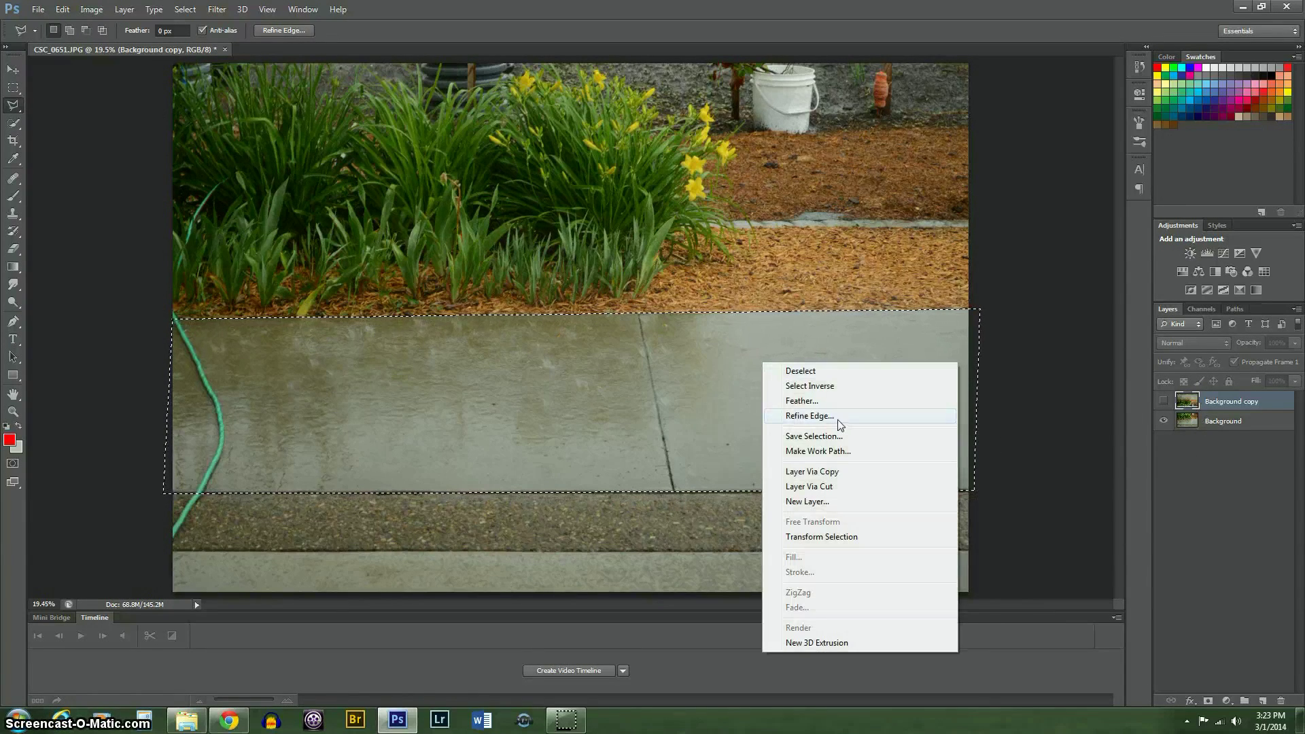
left_click(802, 401)
type("10")
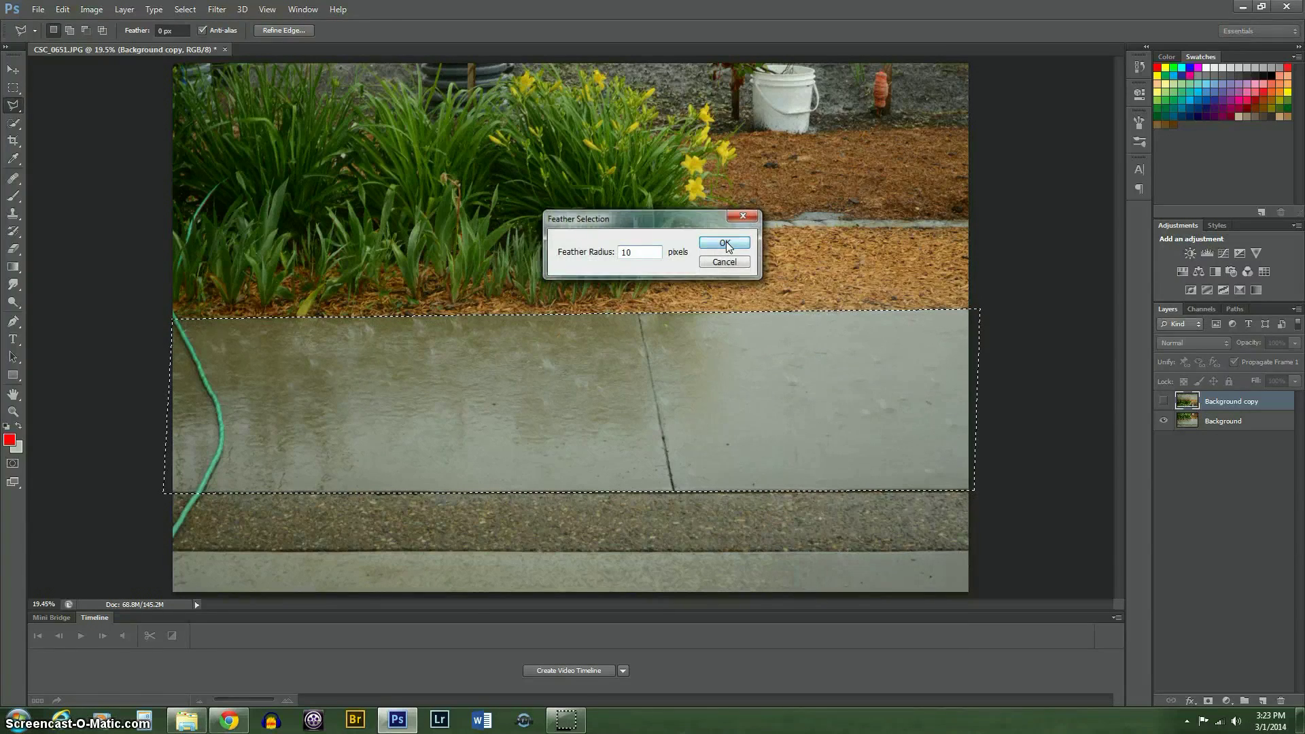
left_click(724, 244)
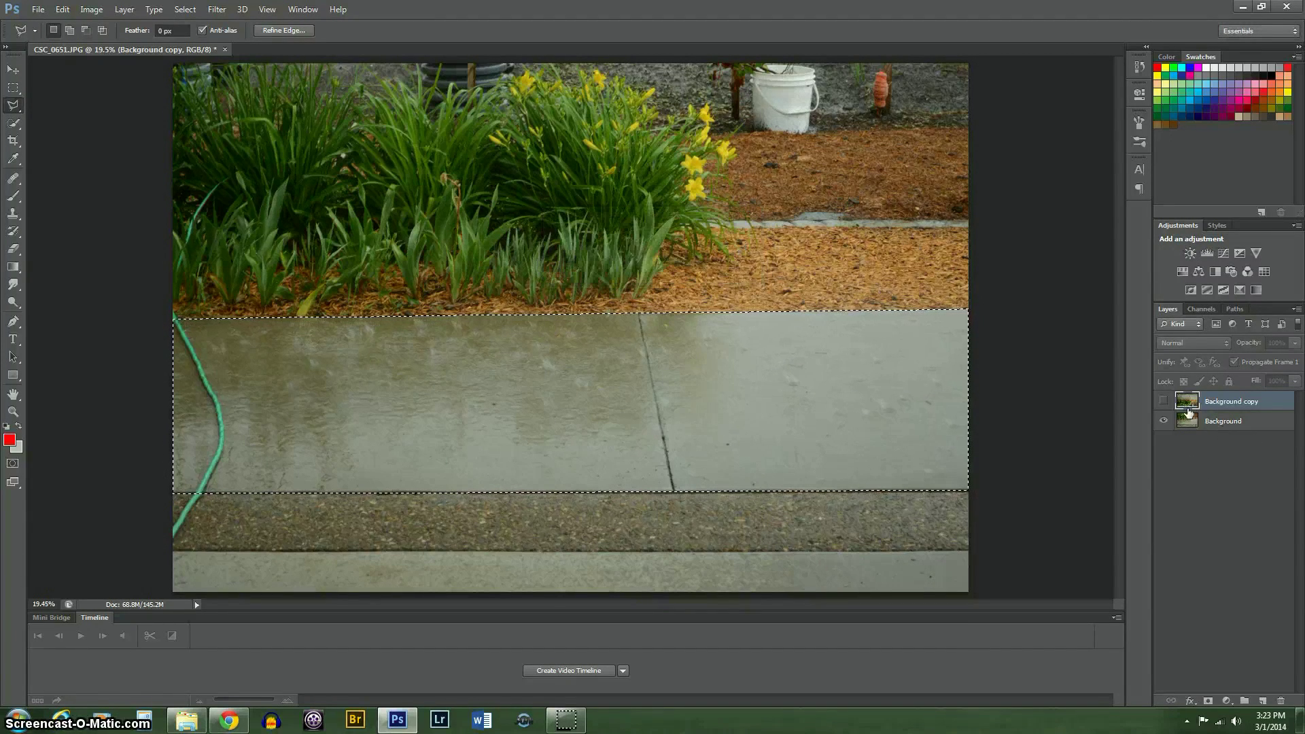
left_click(1163, 401)
Mask the flipped copy to the walkway selection and apply the layer mask permanently.
left_click(1208, 700)
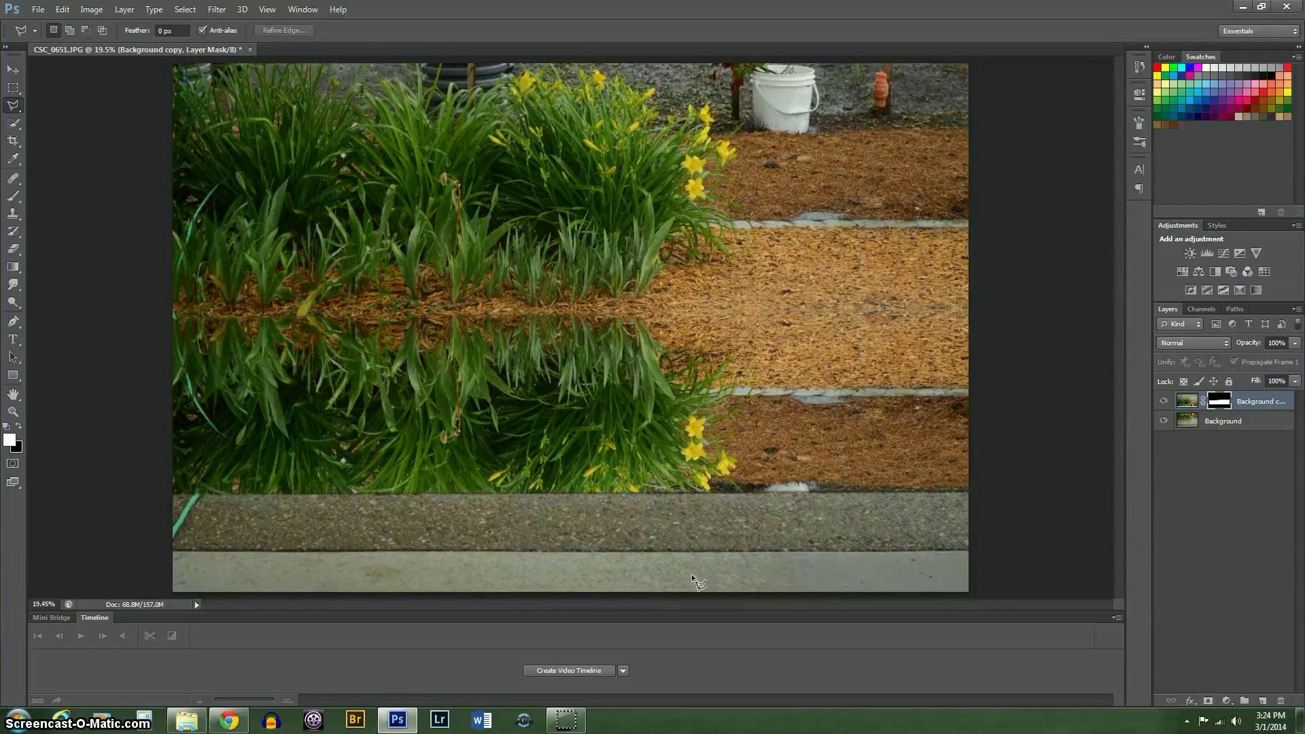
left_click(1213, 343)
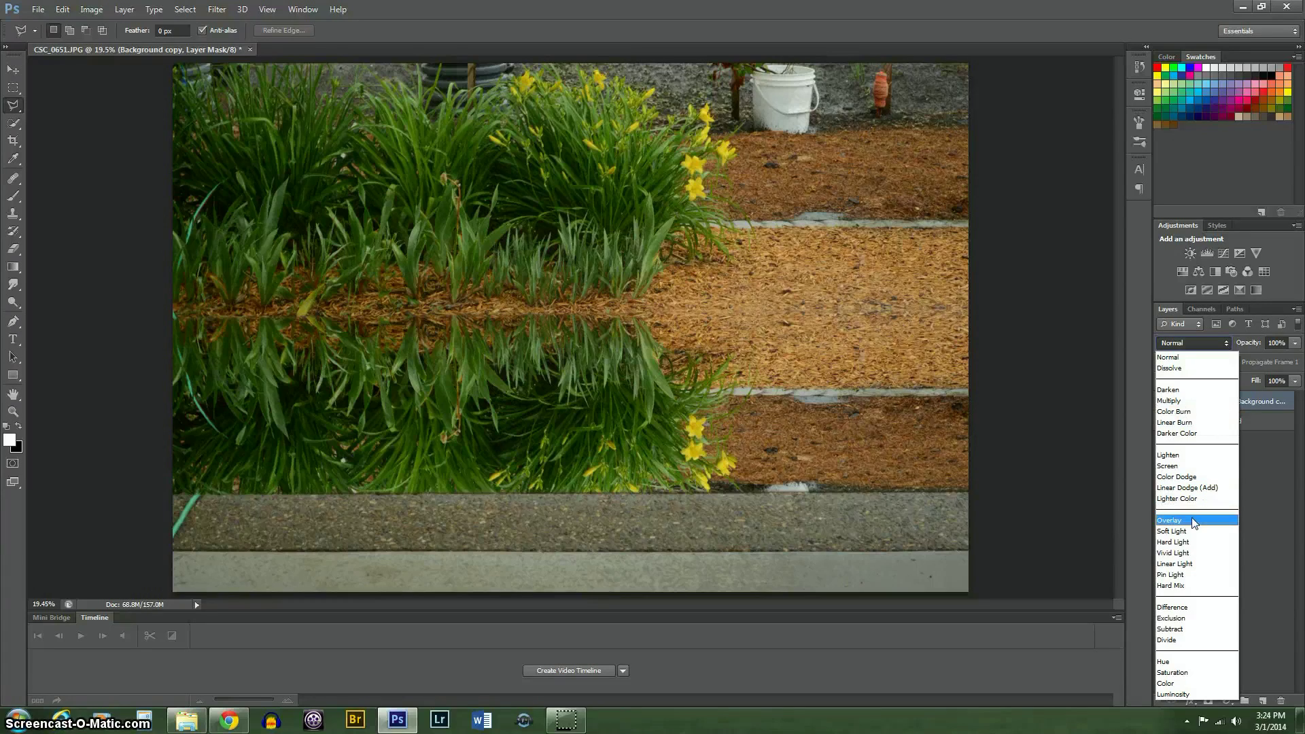
left_click(1267, 467)
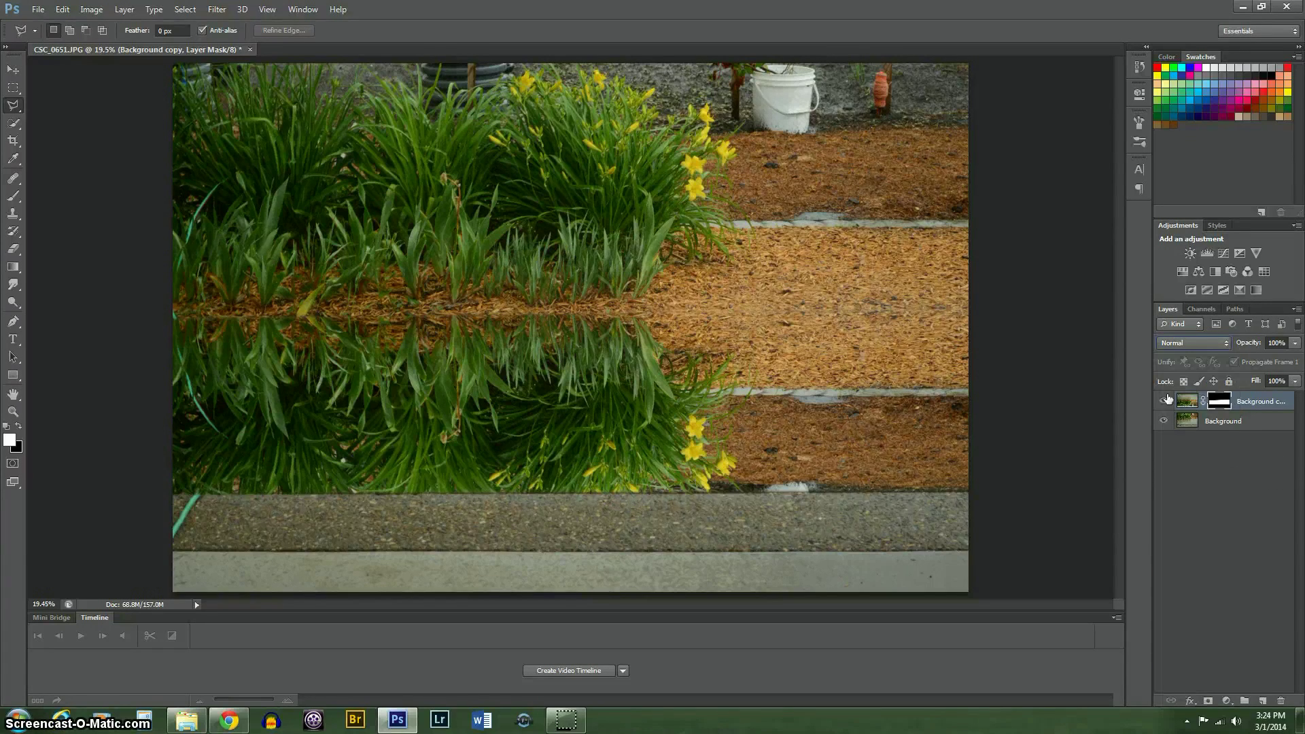
left_click(1164, 404)
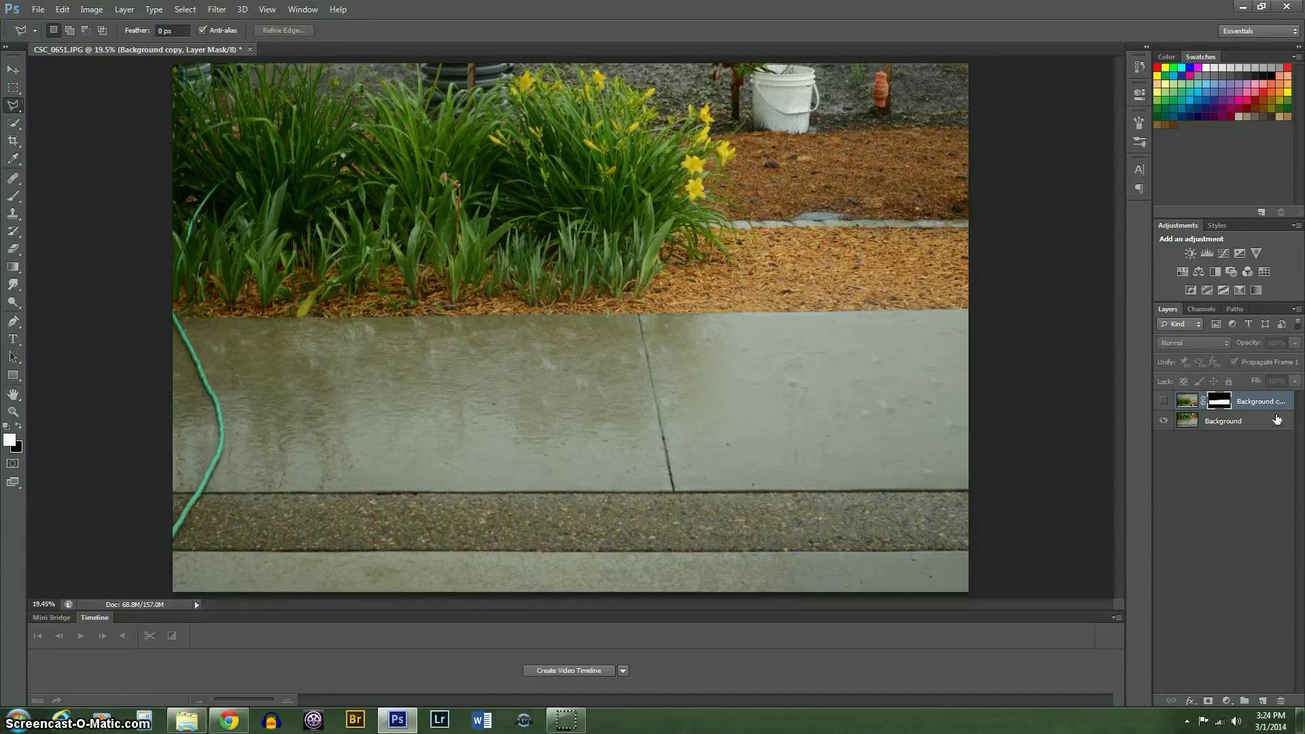
right_click(1215, 408)
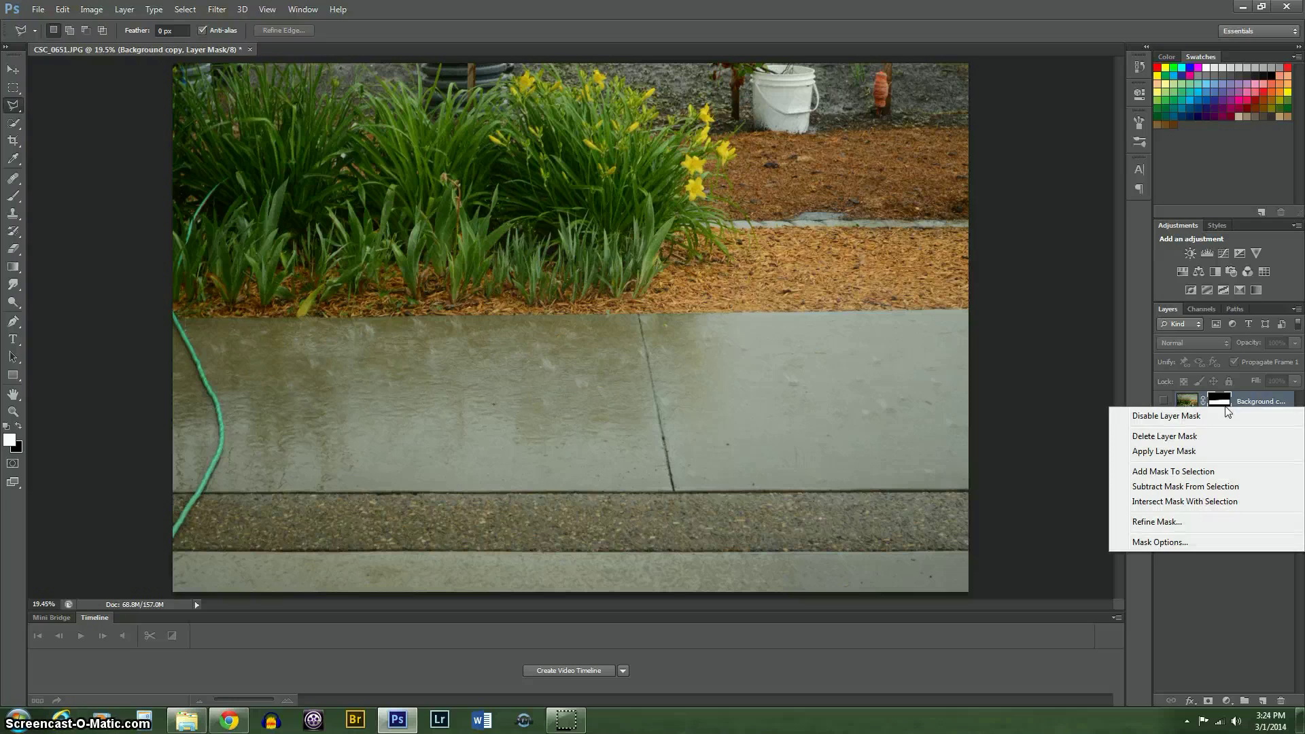
left_click(1185, 451)
left_click(1164, 402)
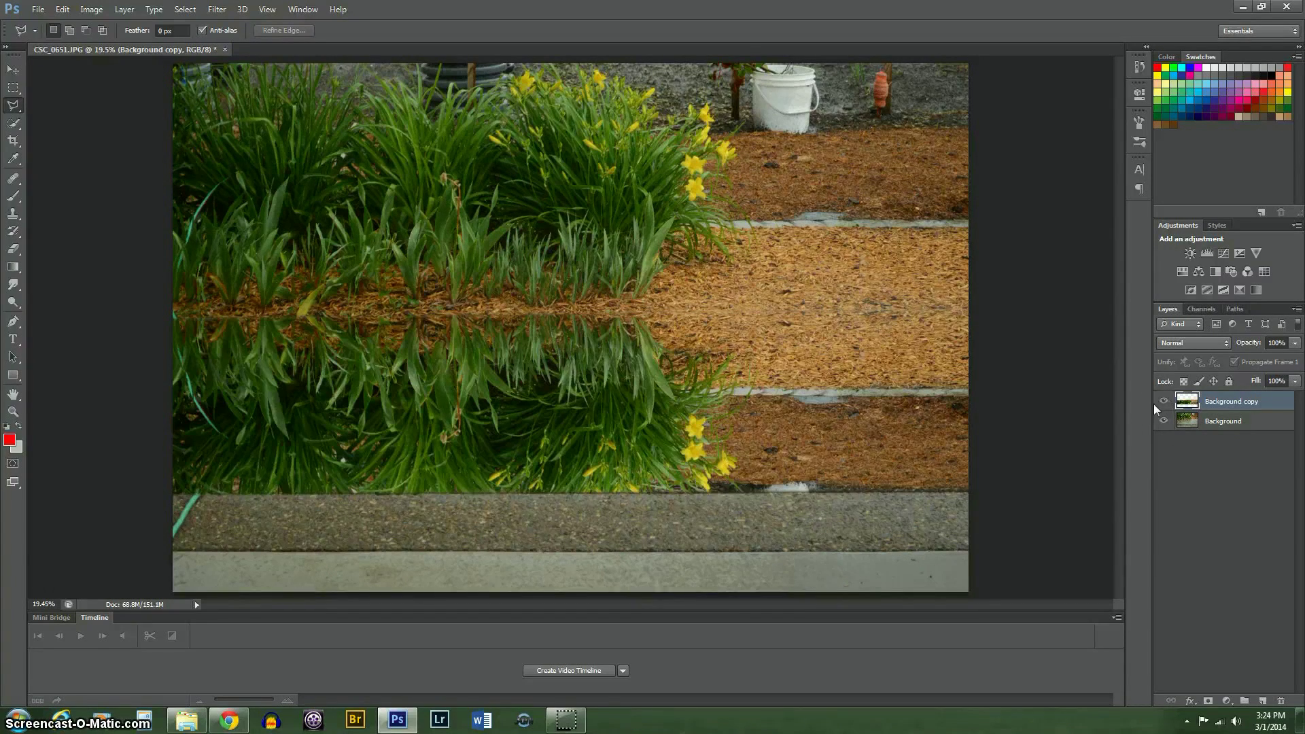
Try Multiply and Overlay blending on the reflection layer, settling on Multiply.
left_click(1214, 342)
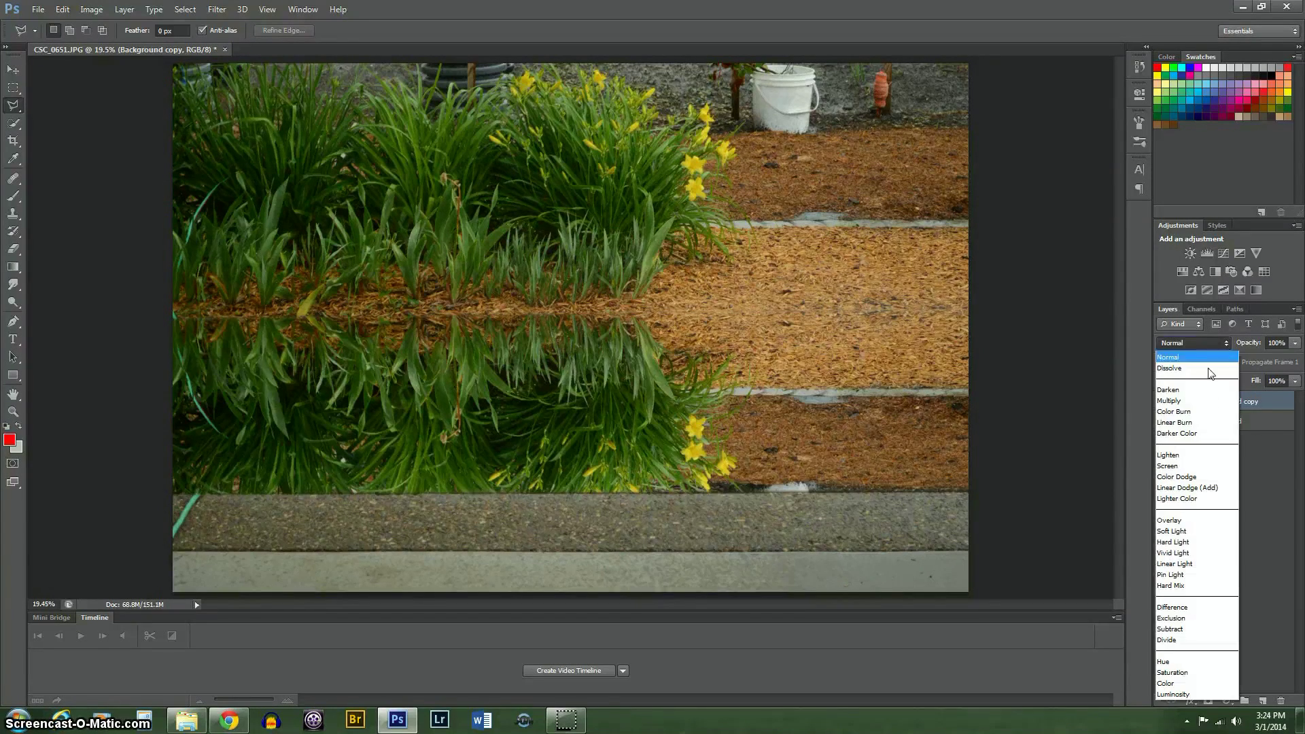
left_click(1174, 401)
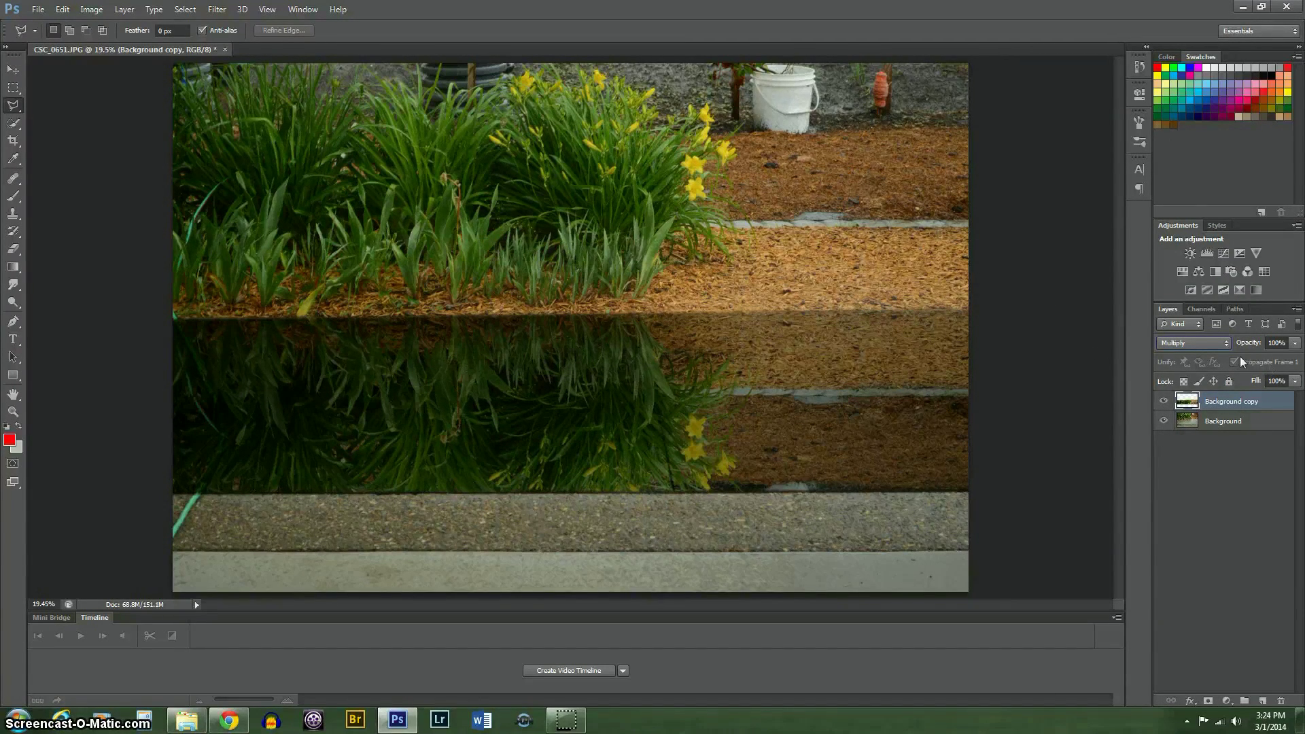
left_click(1194, 343)
left_click(1177, 520)
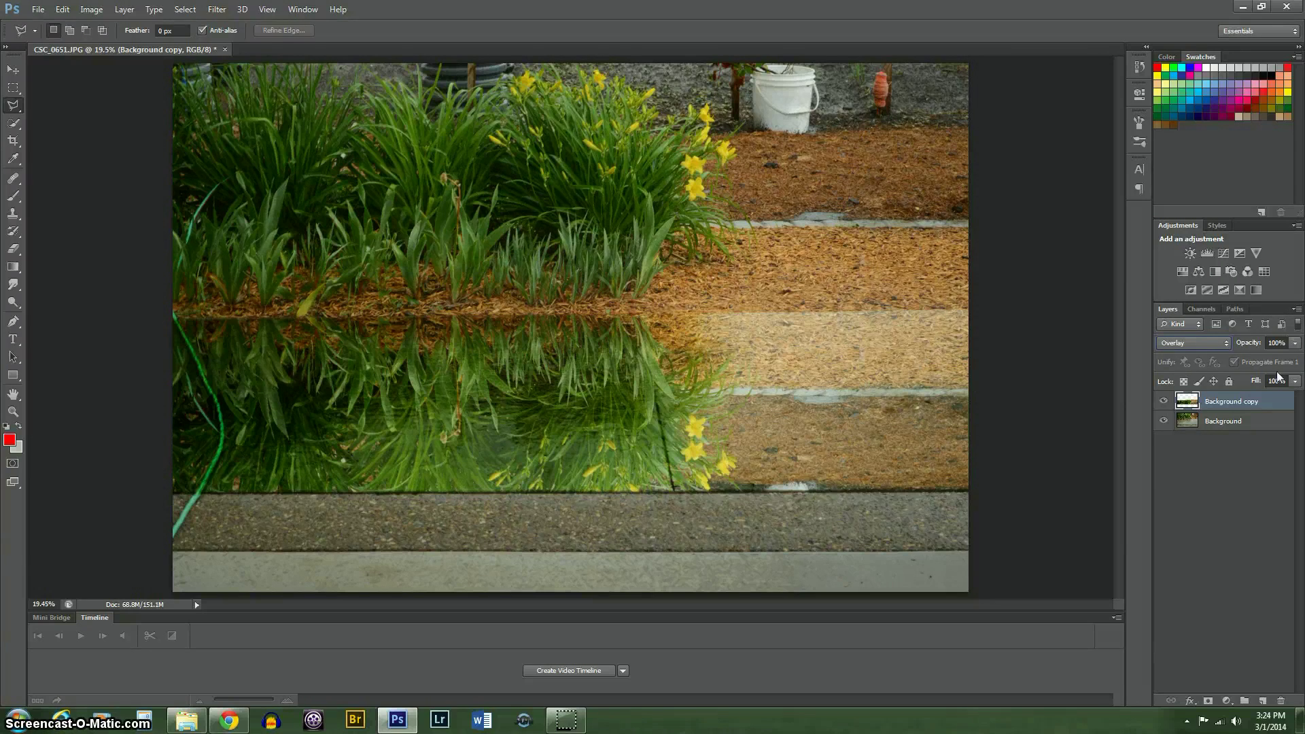
left_click(1205, 346)
left_click(1186, 396)
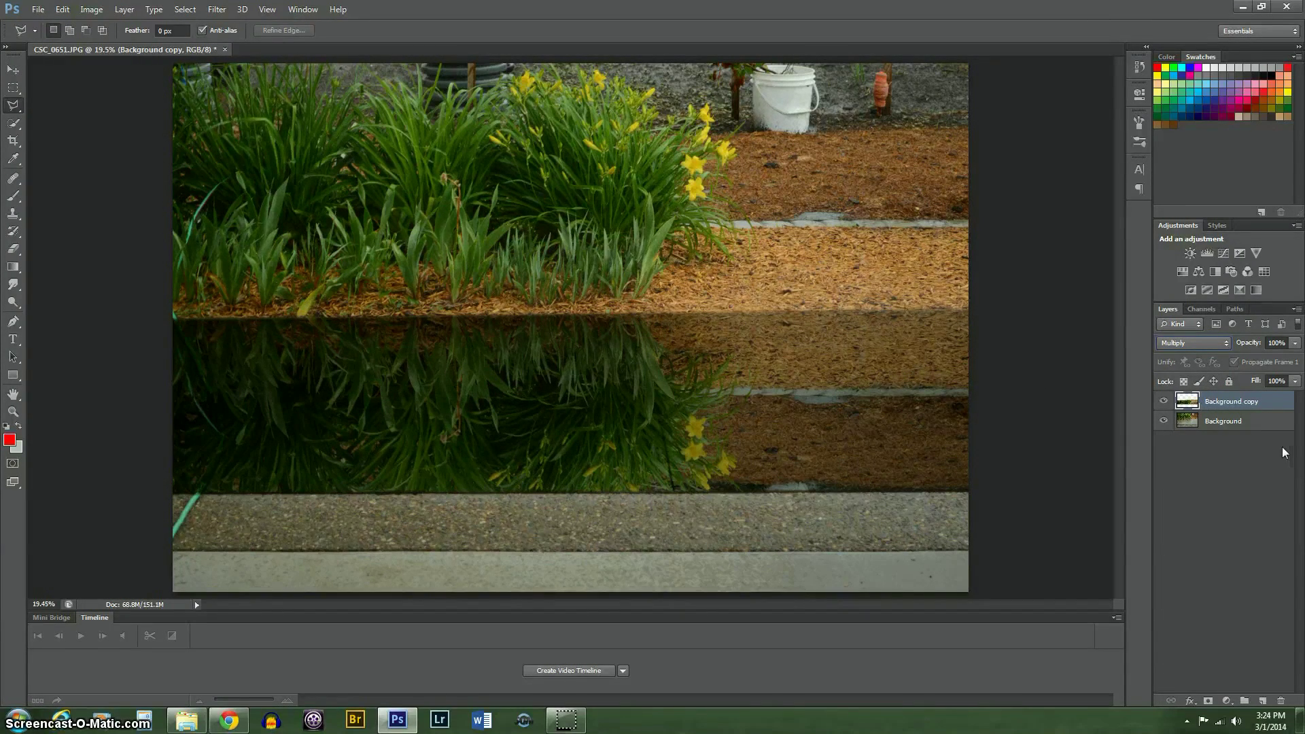
Duplicate the Background layer with Ctrl+J and permanently mask Background copy to its visible pixels.
left_click(1241, 425)
key("ctrl+j")
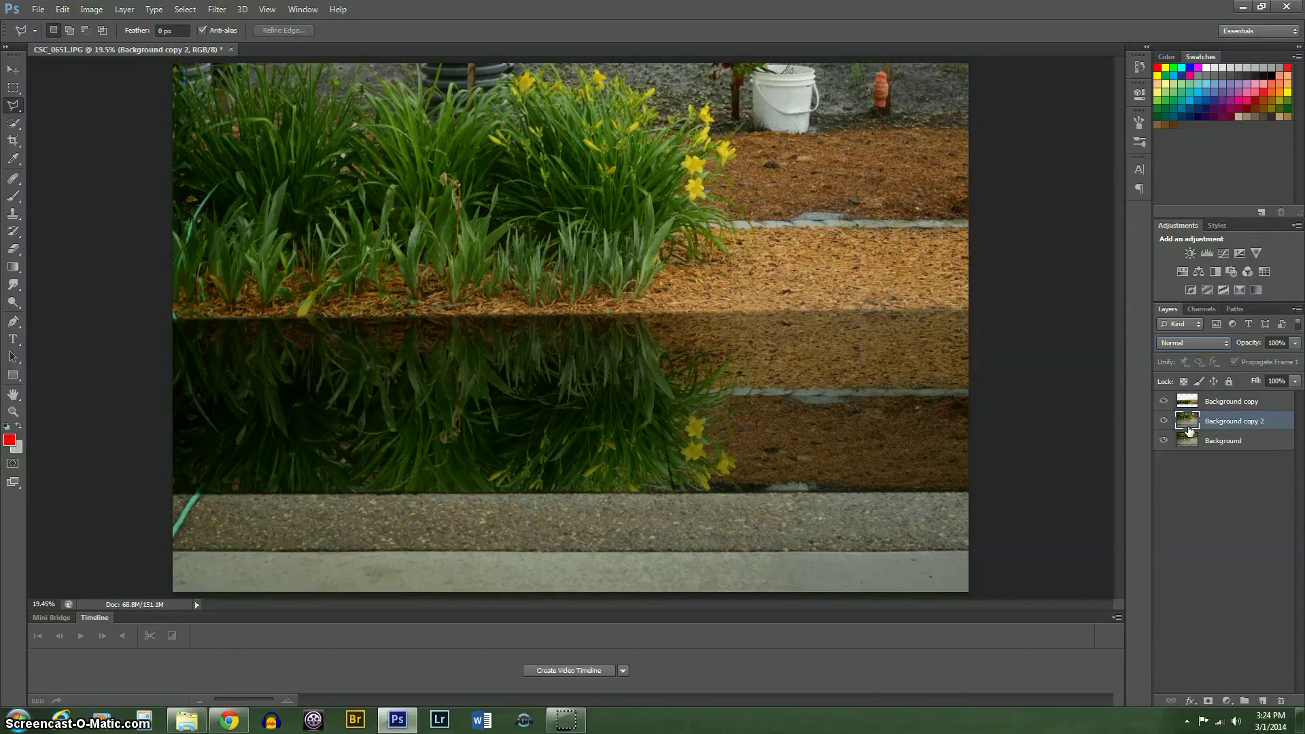
left_click(1189, 401)
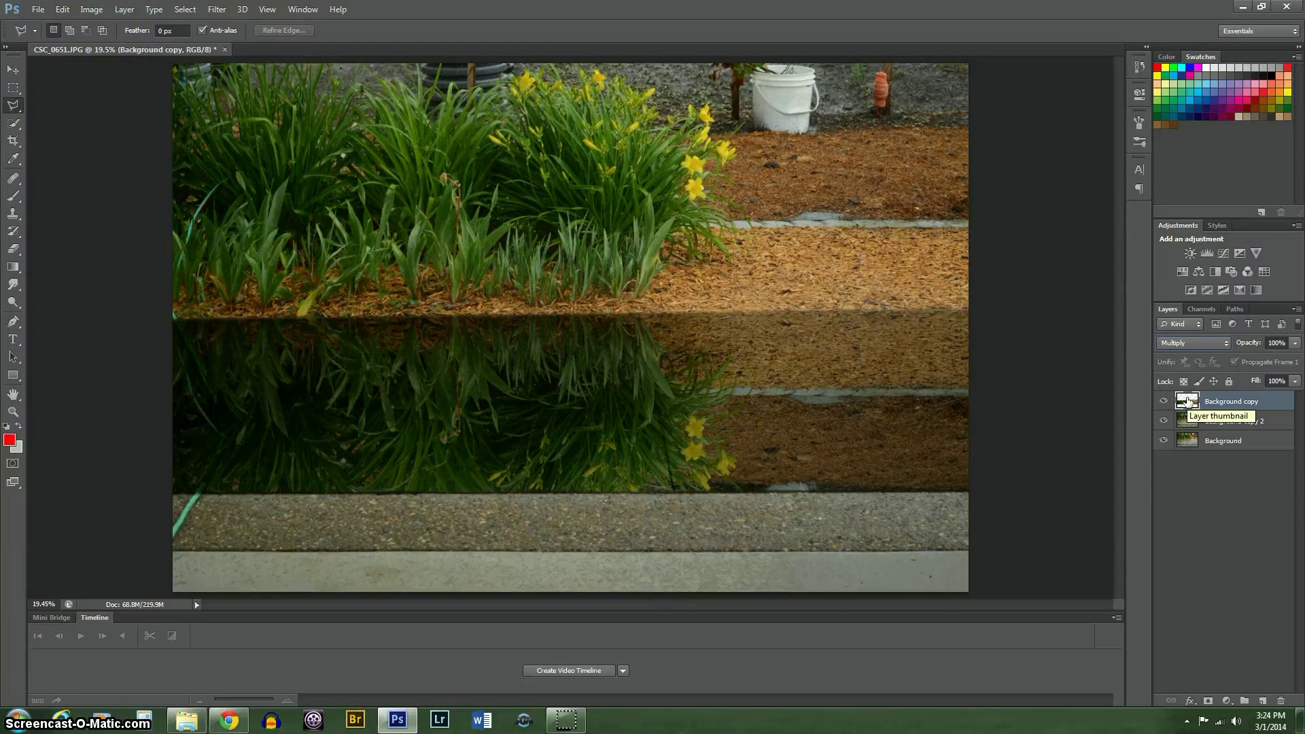
left_click(1188, 401, "ctrl")
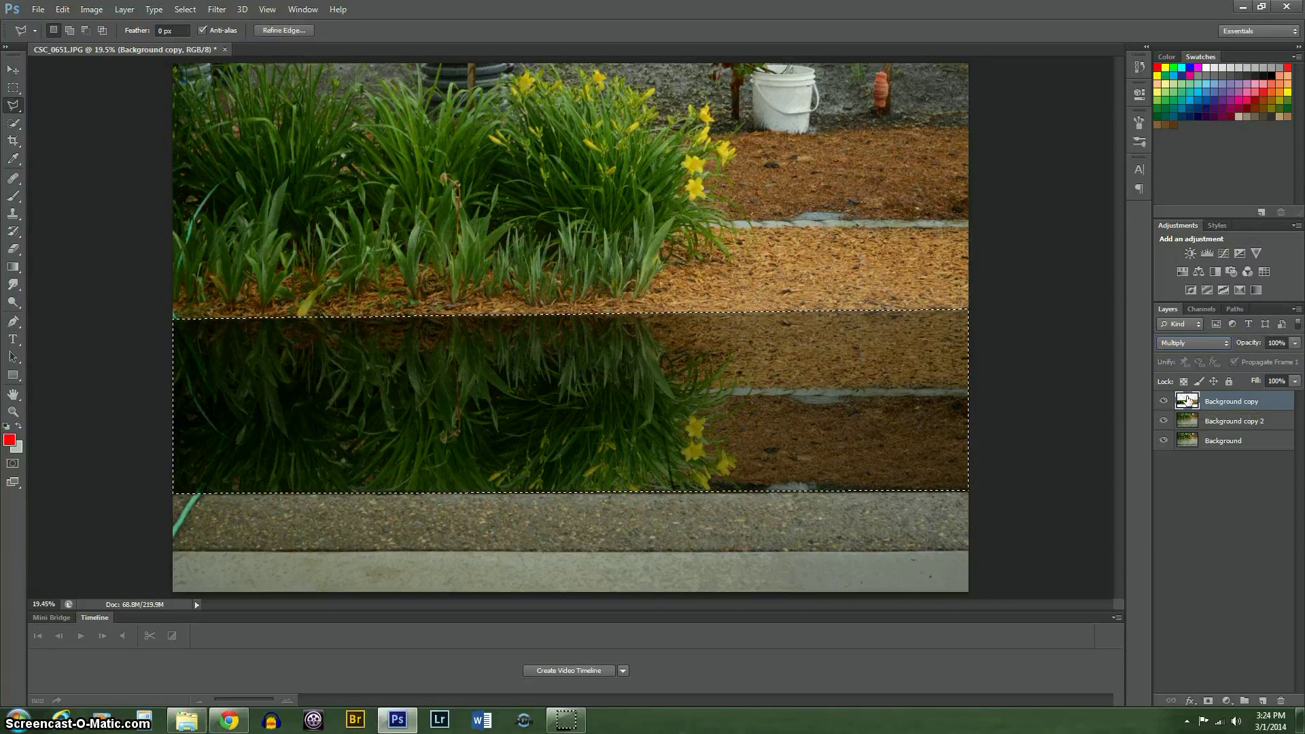
left_click(1209, 701)
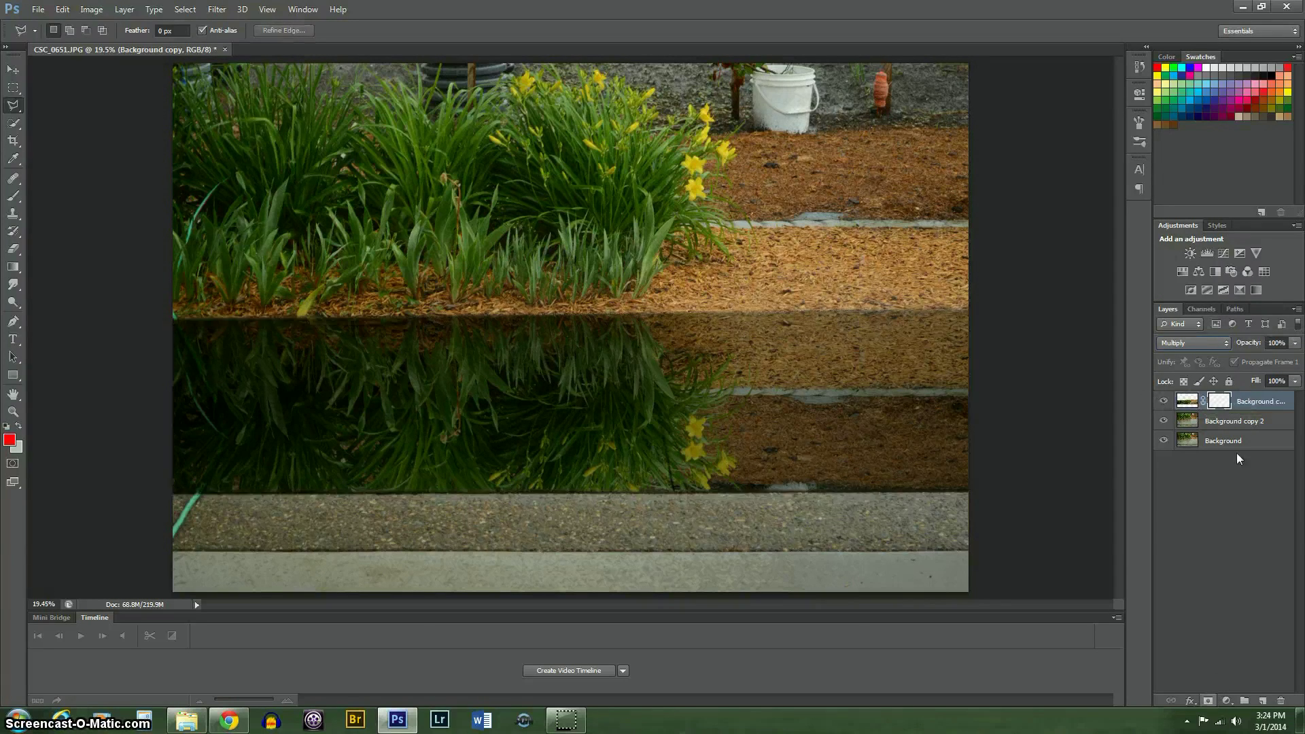
right_click(1219, 401)
left_click(1170, 452)
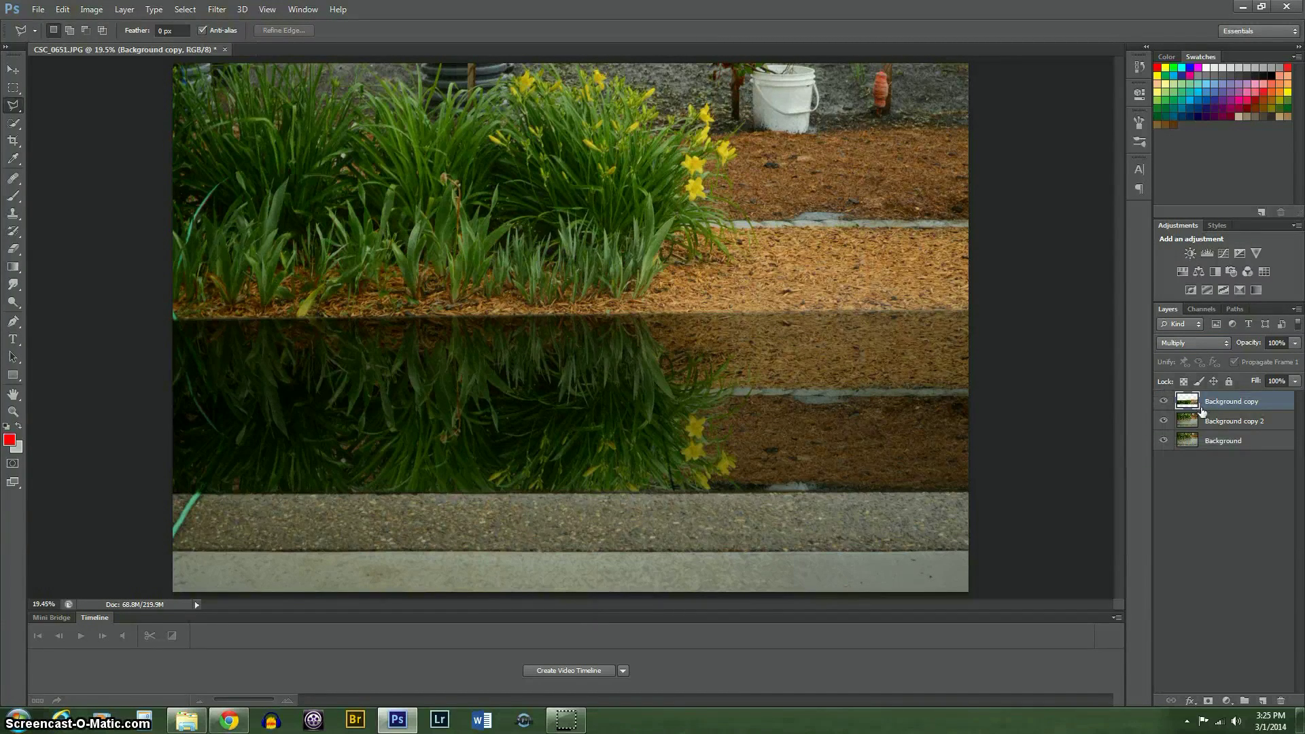
Mask Background copy 2 to the reflection selection and apply the mask permanently.
left_click(1183, 425)
left_click(1164, 422)
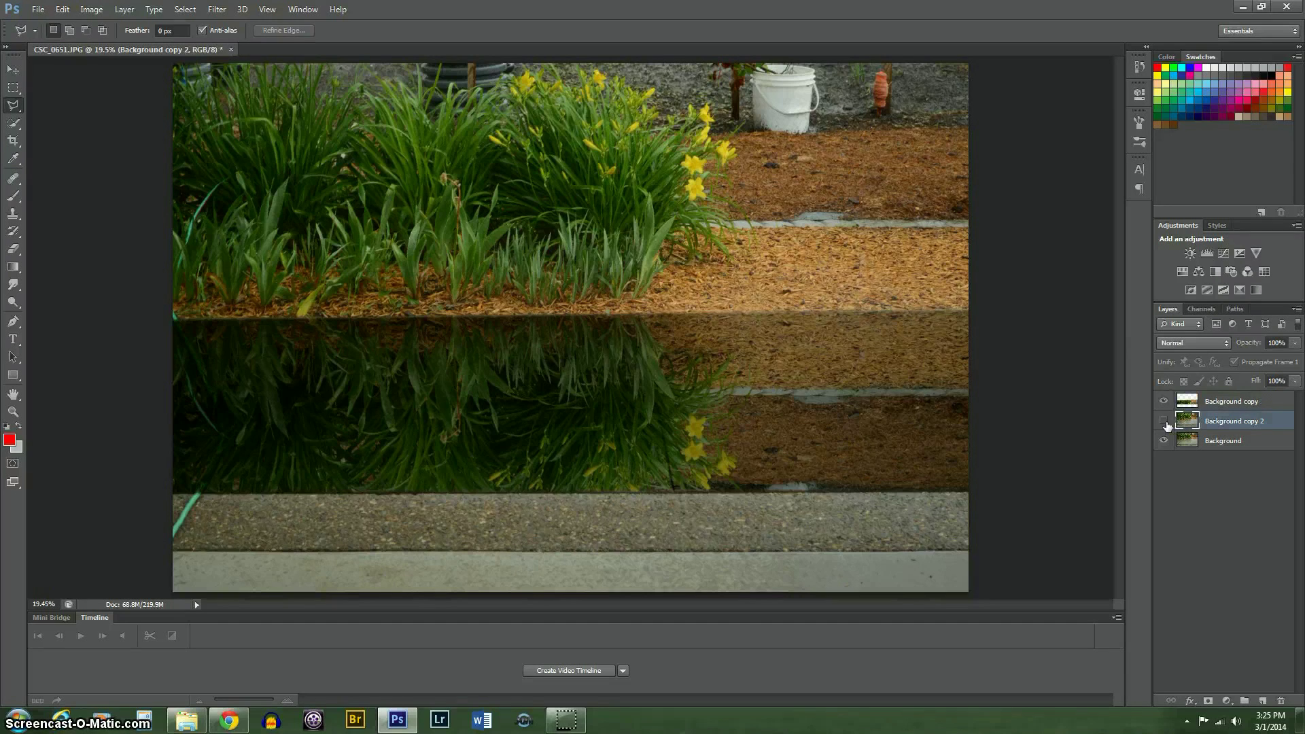
left_click(1165, 422)
key("ctrl+shift+z")
key("ctrl+shift+z")
key("ctrl+shift+z")
key("ctrl+alt+z")
left_click(1186, 424)
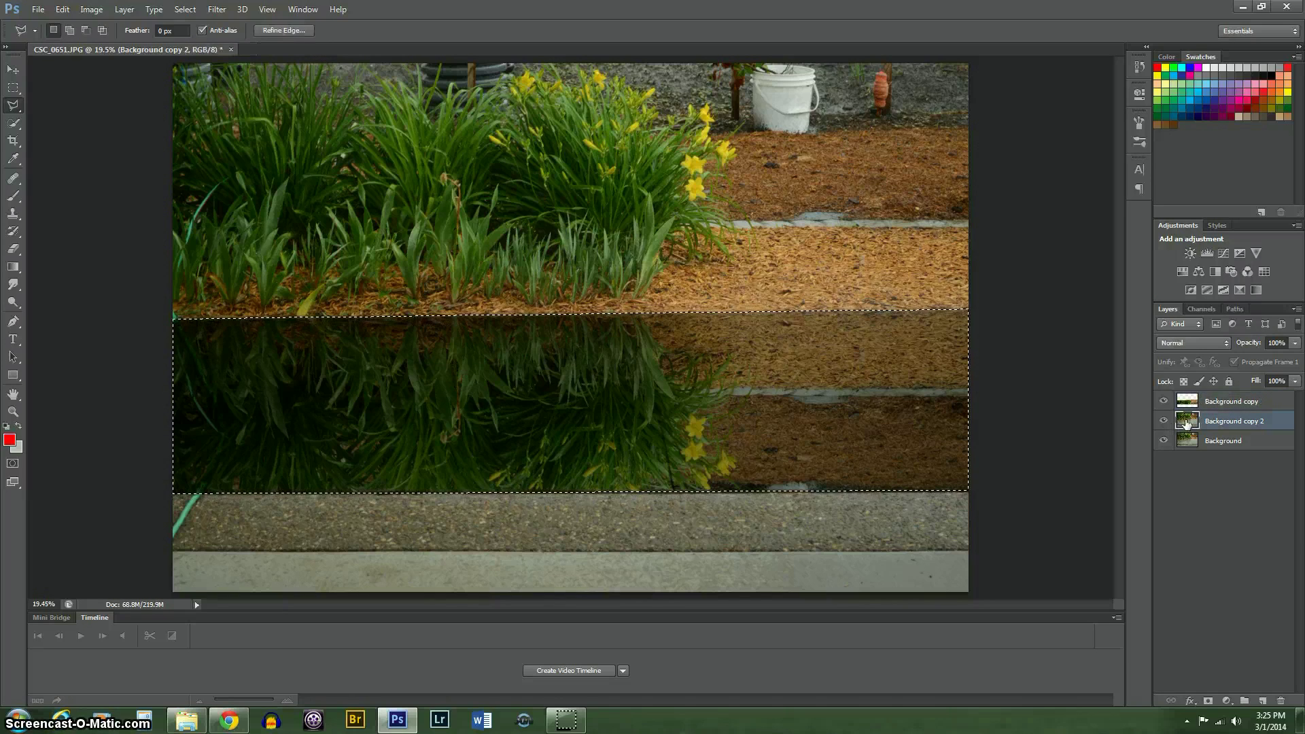
left_click(1208, 701)
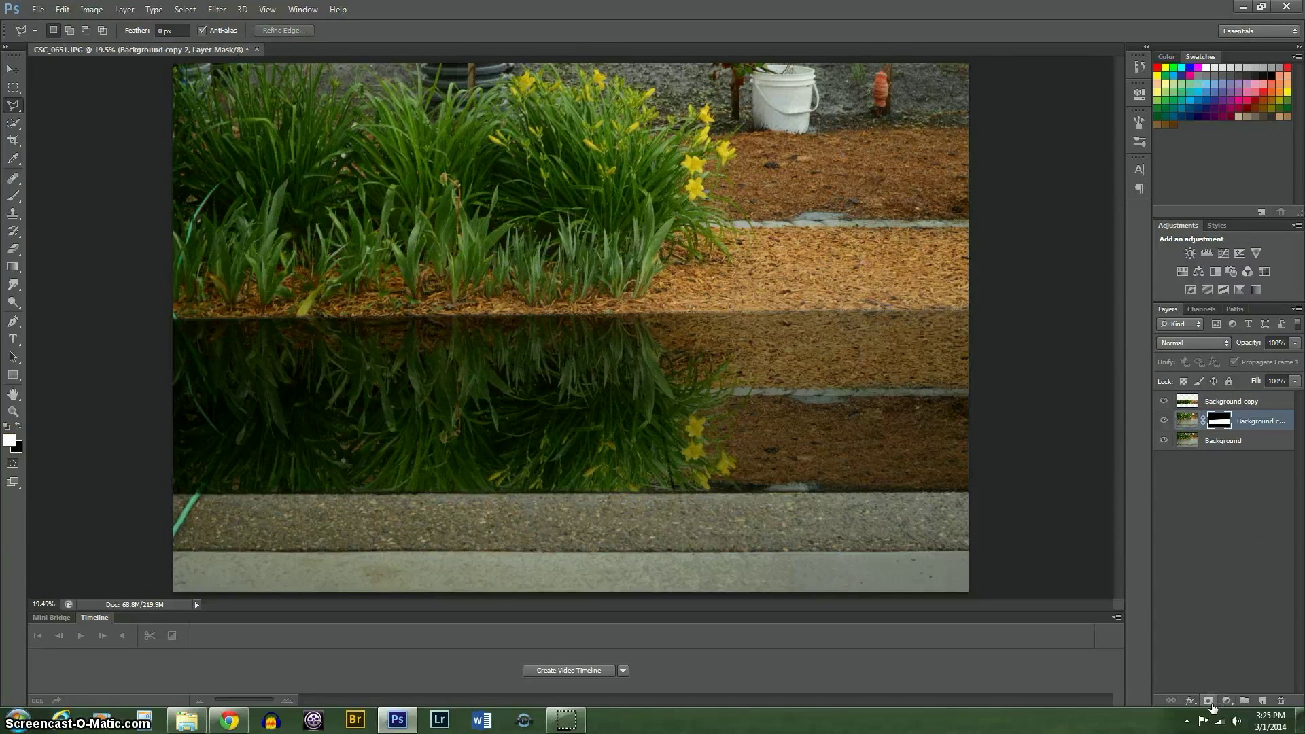
right_click(1223, 424)
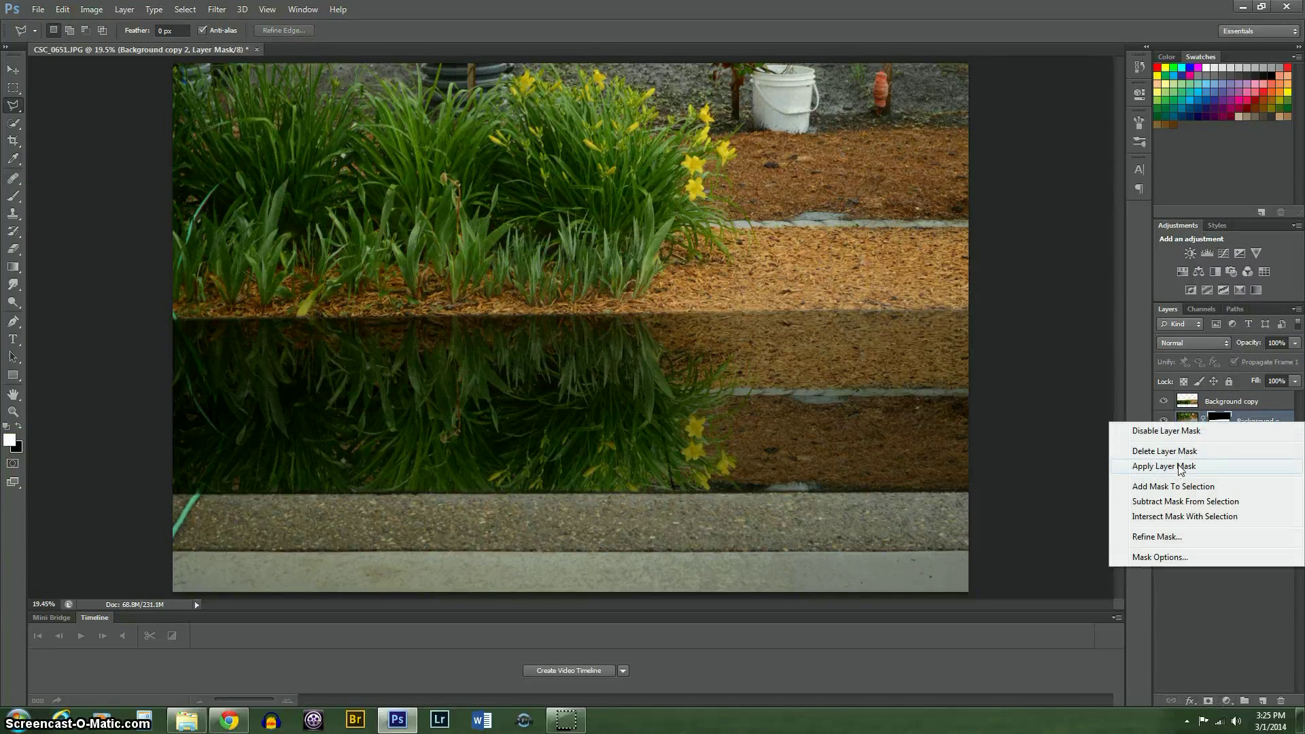
left_click(1196, 463)
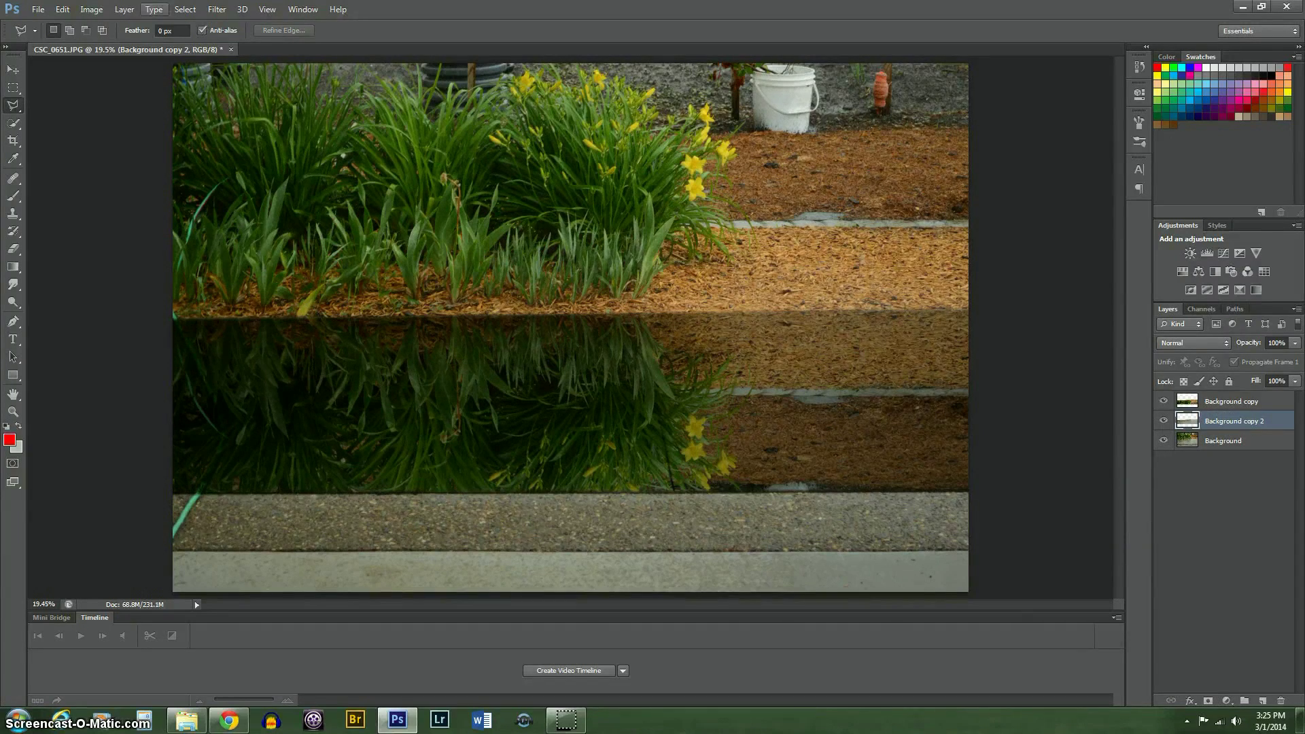
Apply Brightness/Contrast of brightness 18 and contrast 100 to Background copy 2.
left_click(91, 8)
mouse_move(122, 42)
left_click(294, 44)
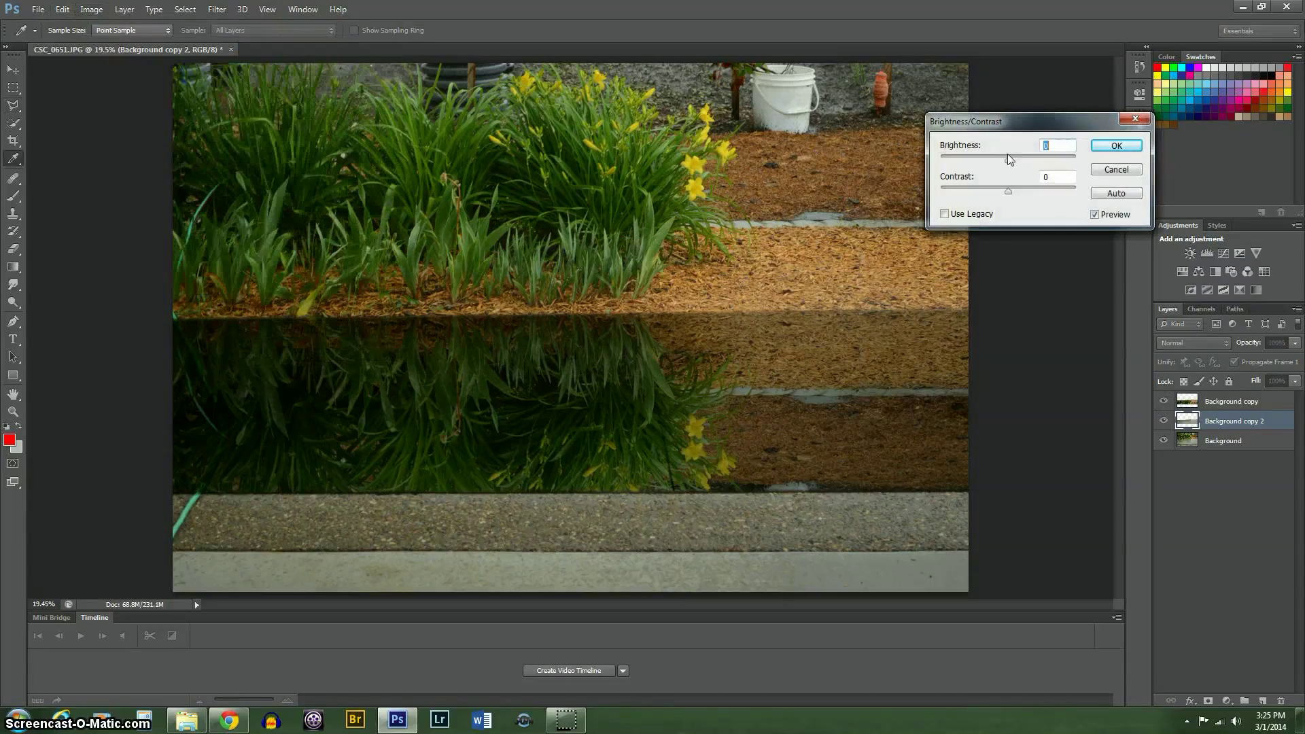
left_click_drag(991, 191, 1027, 191)
type("-44")
type("100")
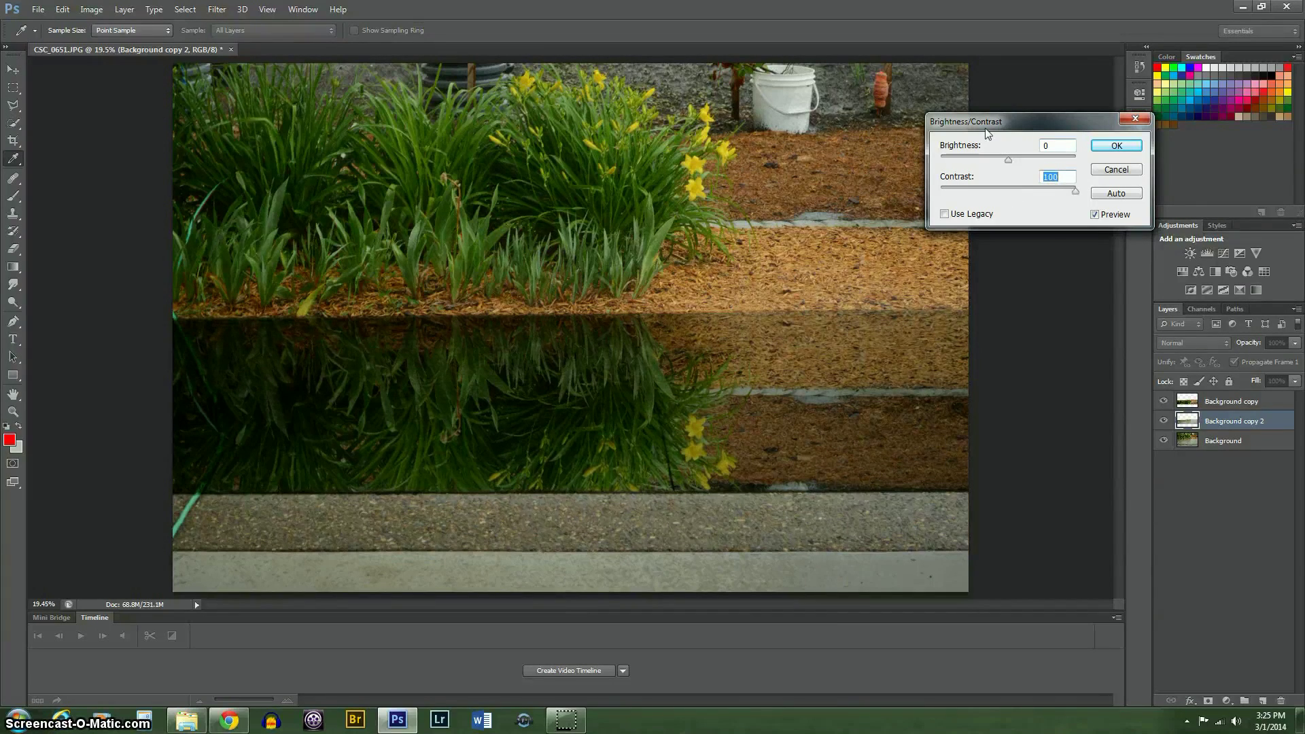
left_click_drag(1007, 163, 1017, 161)
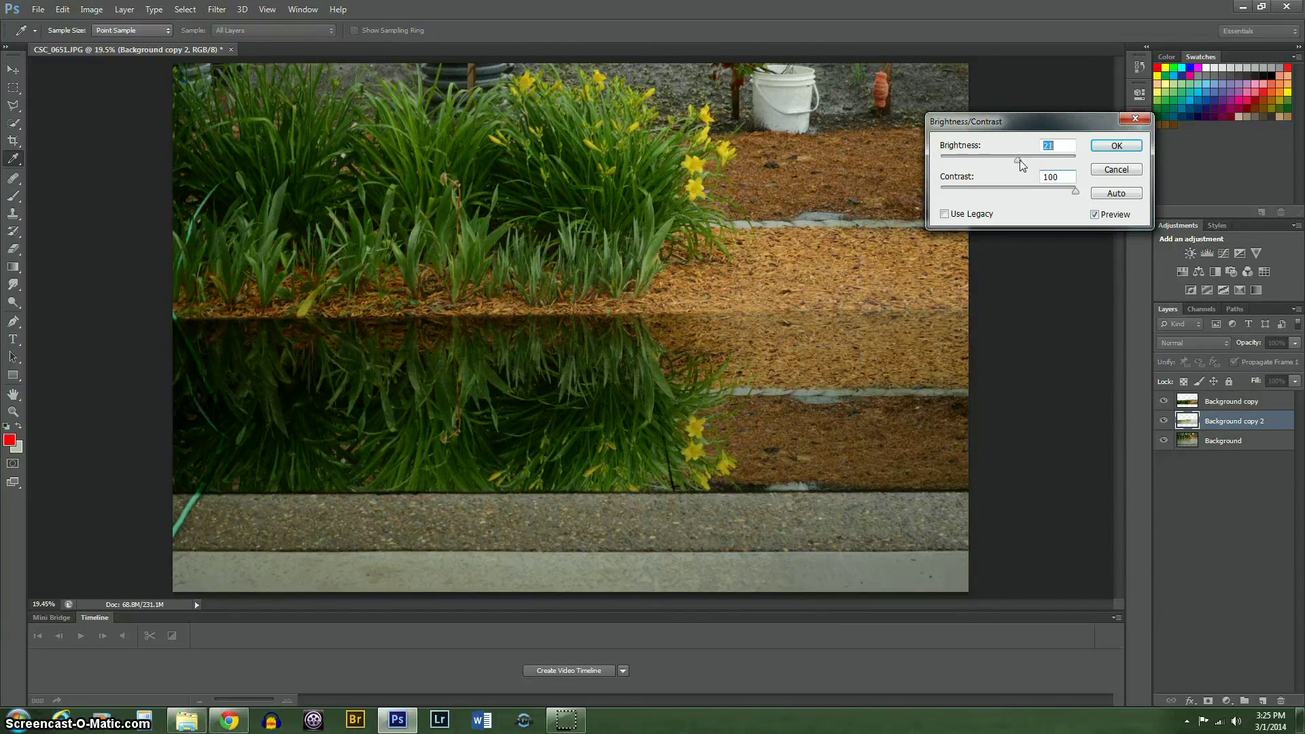
left_click(1113, 146)
Apply Brightness/Contrast of brightness 12 and contrast 4 to Background copy.
left_click(1188, 404)
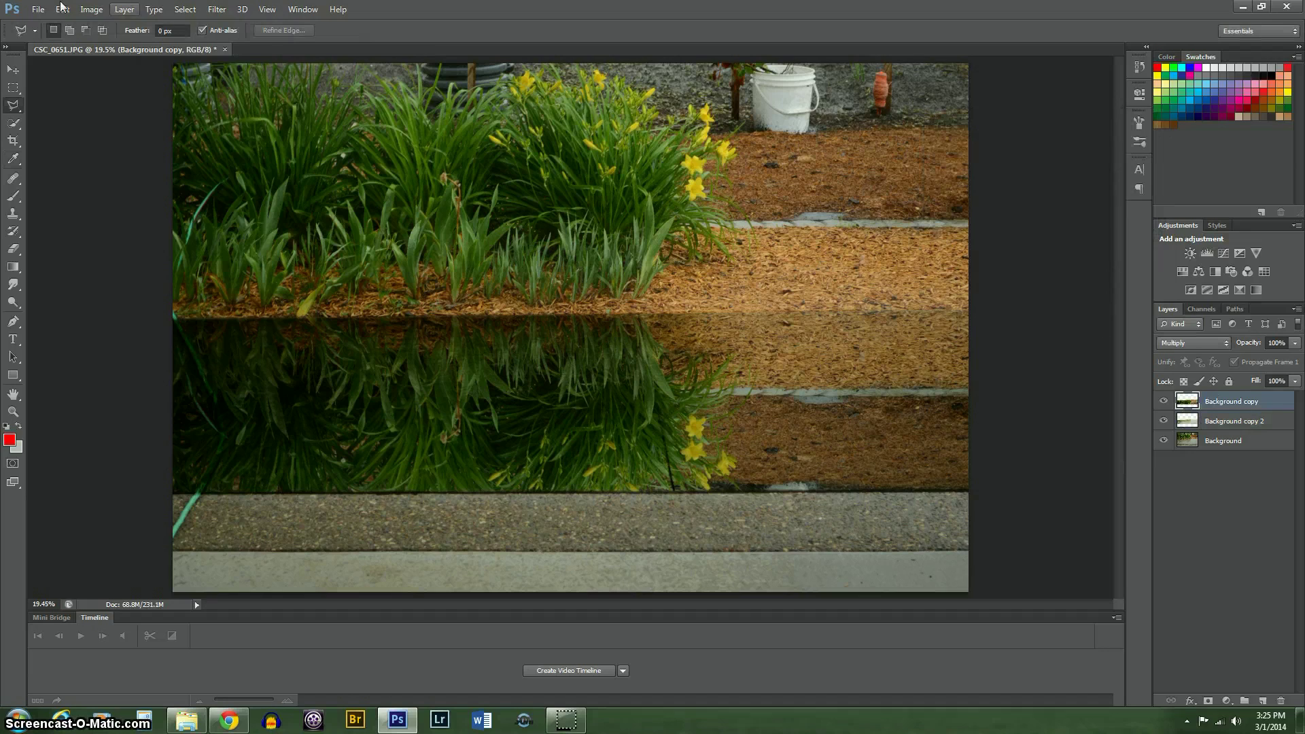
left_click(92, 8)
mouse_move(141, 48)
left_click(279, 44)
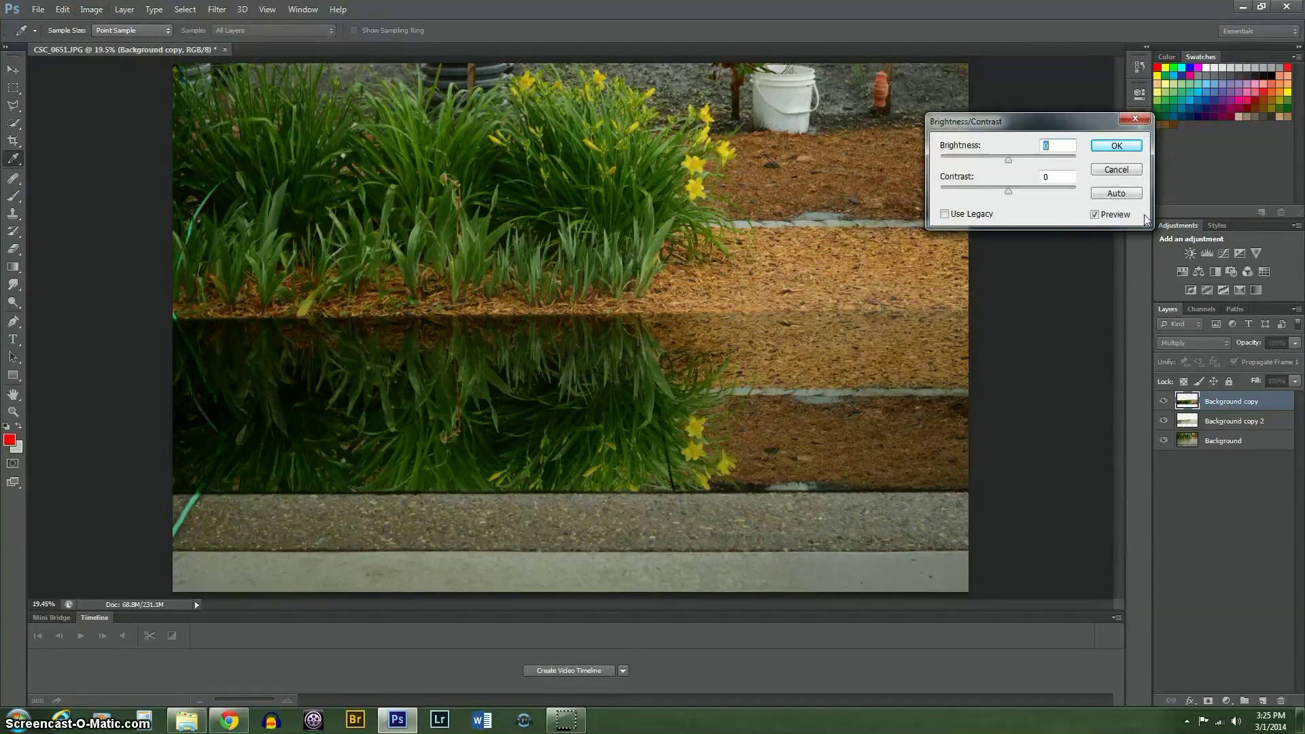
key("Up")
key("Up")
key("Up")
key("Up")
key("Up")
key("Up")
key("Up")
key("Up")
key("Up")
key("Up")
key("Up")
key("Up")
key("Up")
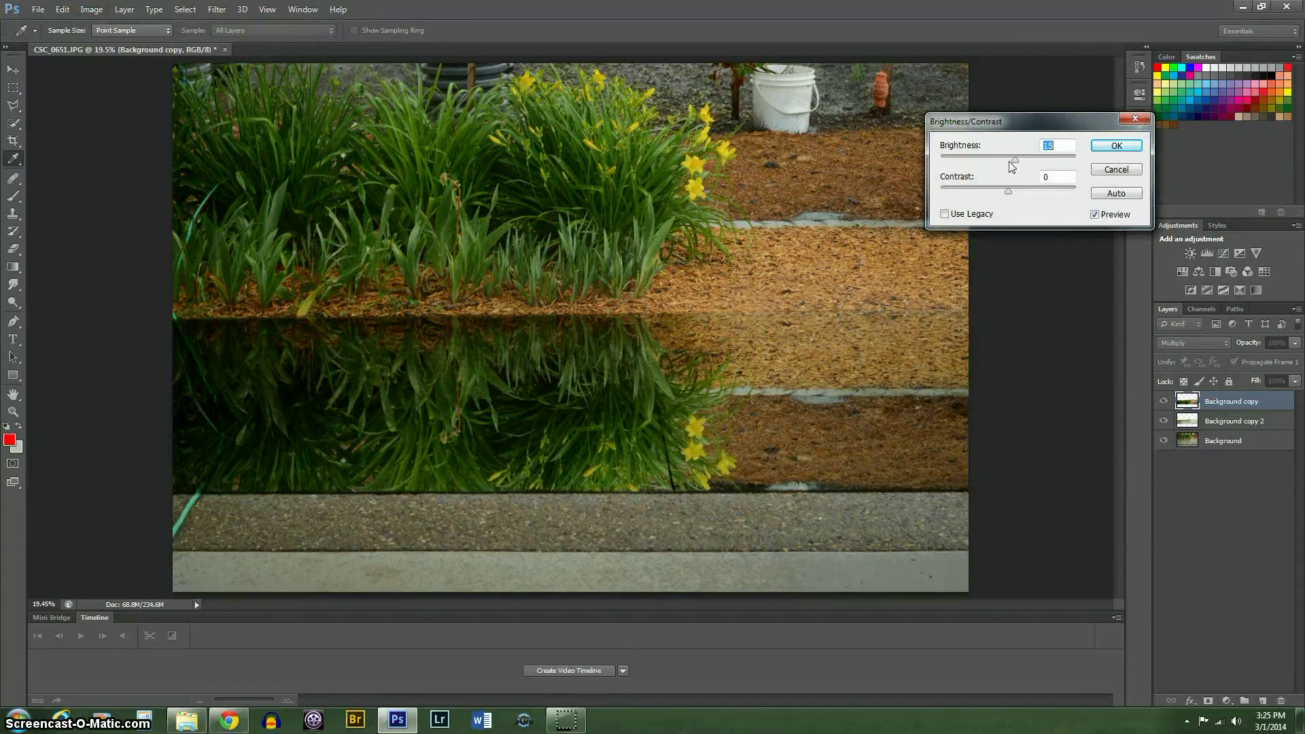
left_click(1013, 196)
key("Down")
key("Down")
key("Down")
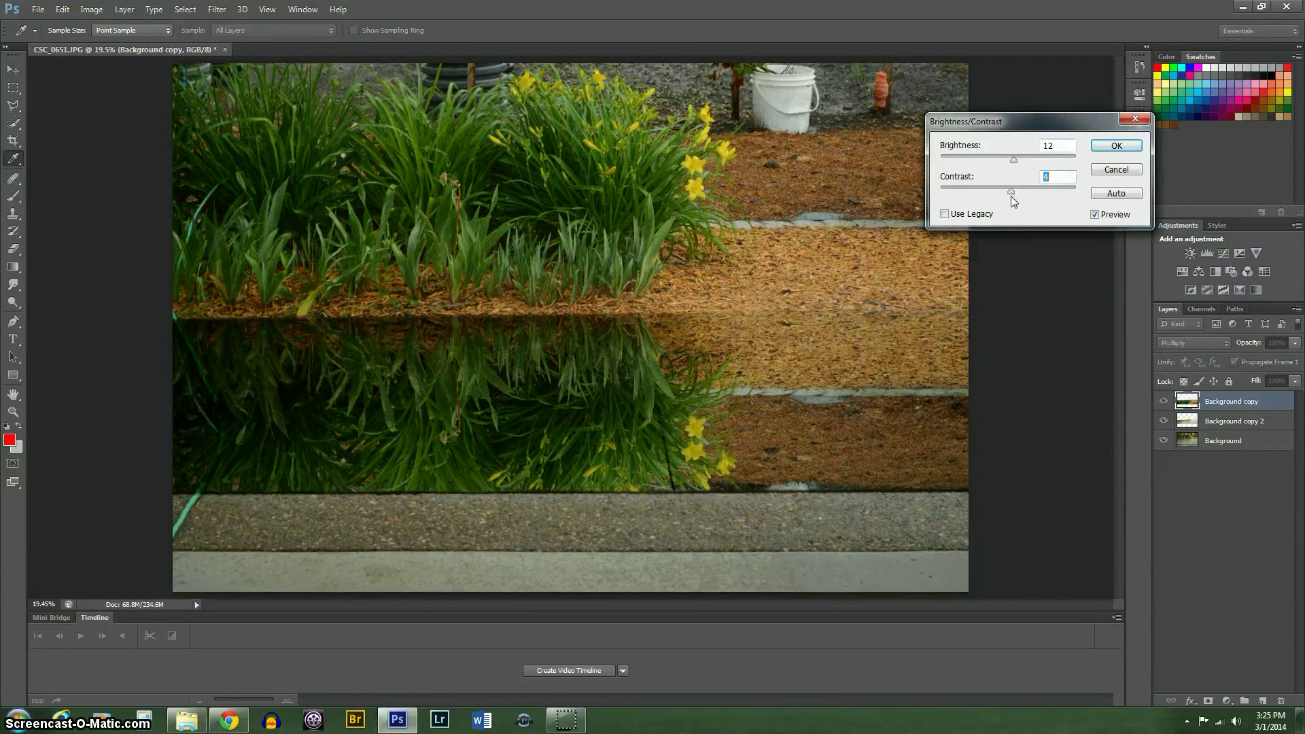
left_click(1116, 151)
key("l")
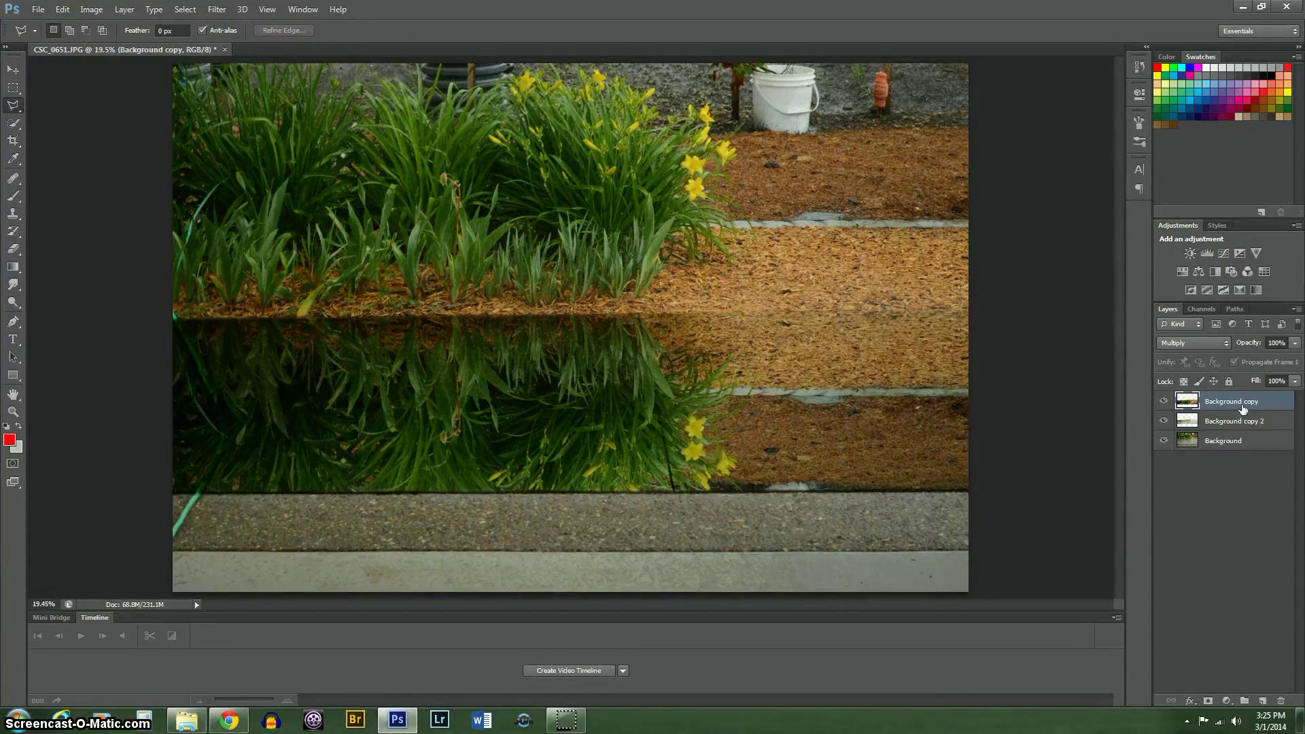
Merge Background copy and Background copy 2 into one layer.
left_click(1226, 421, "shift")
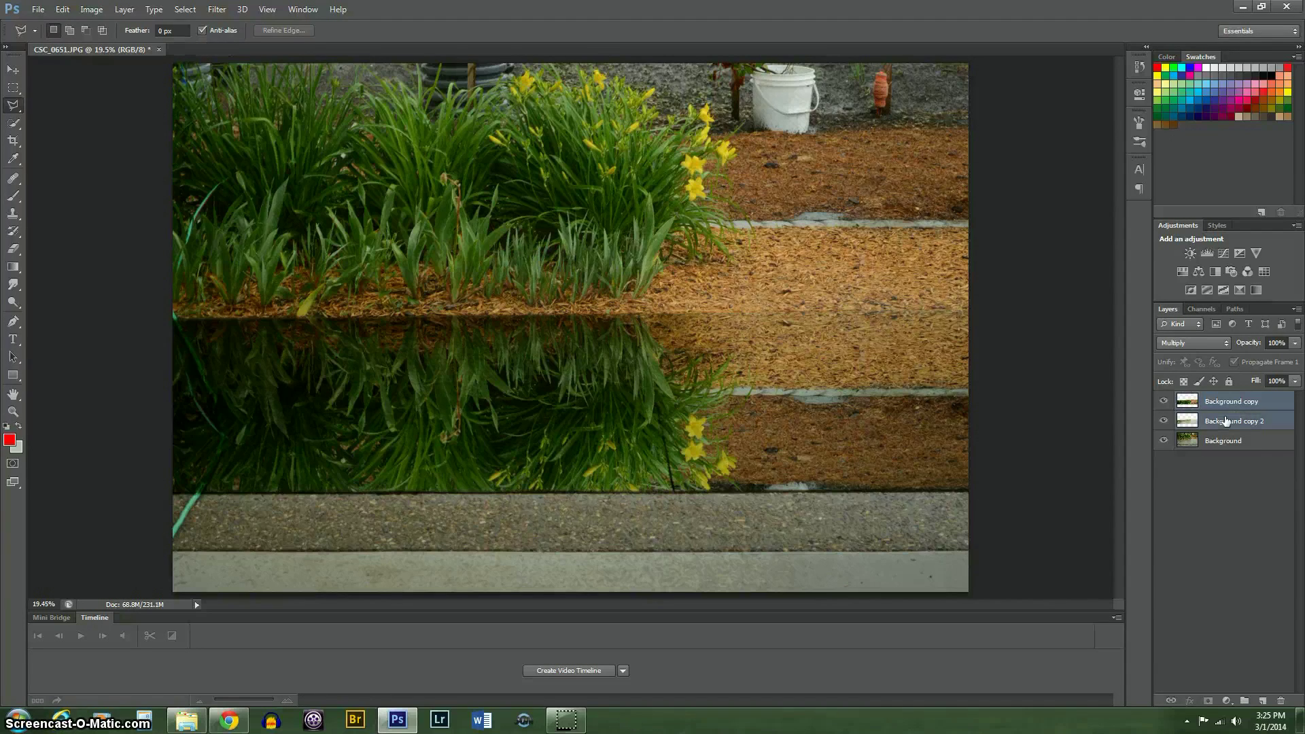
right_click(1226, 420)
left_click(1119, 495)
right_click(1227, 402)
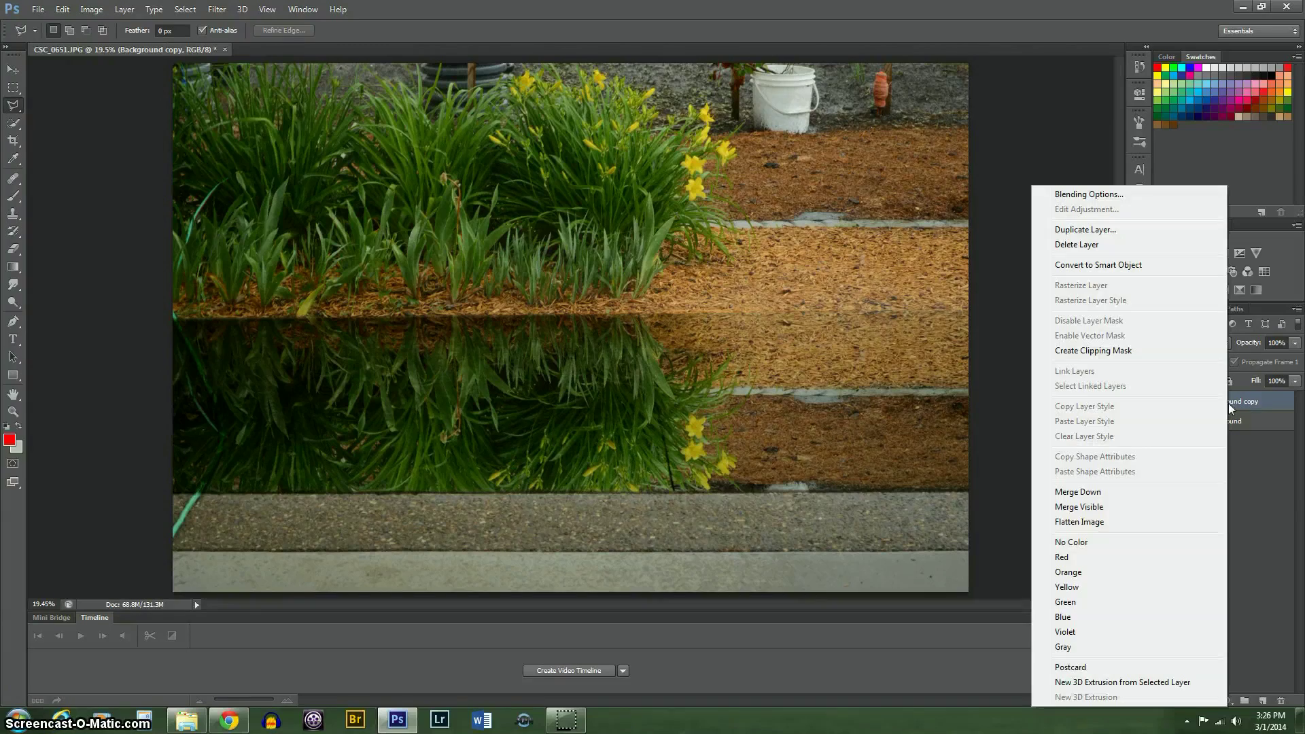
left_click(1262, 401)
Try Multiply and Overlay on the merged layer, then return it to Normal blending.
left_click(1195, 342)
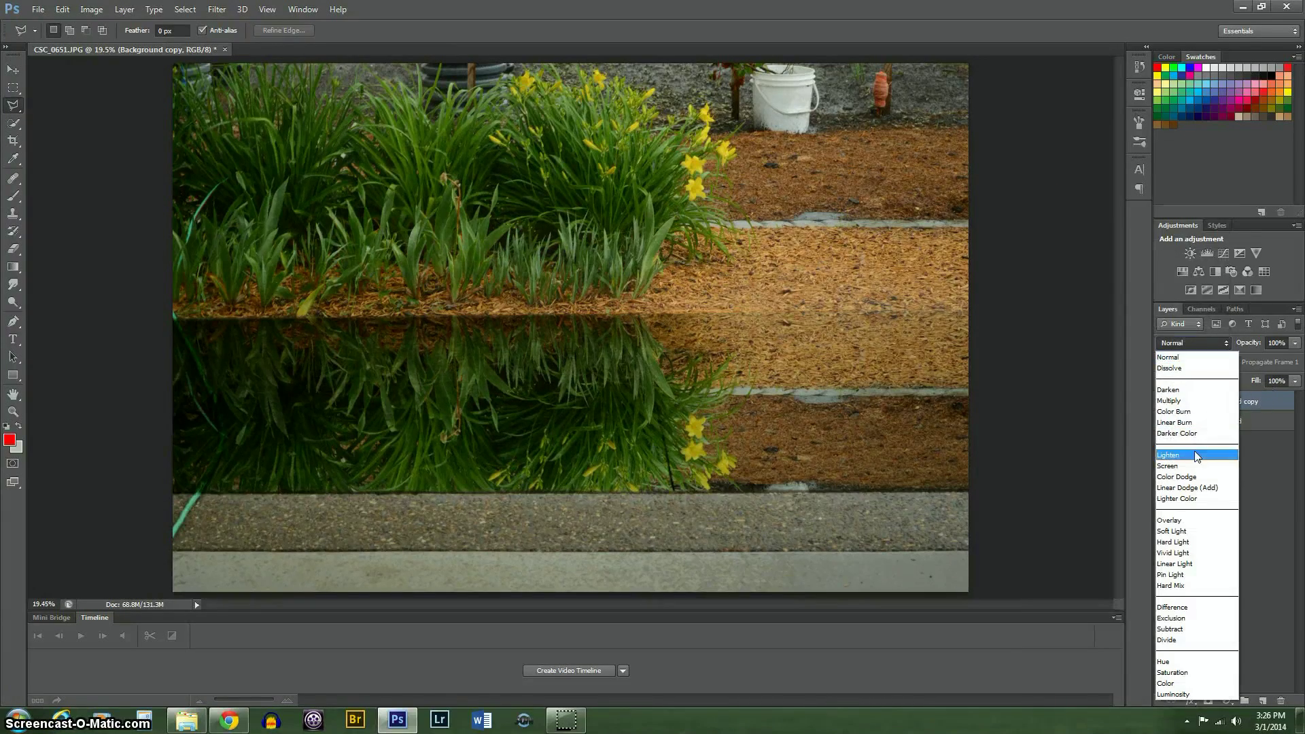
left_click(1177, 401)
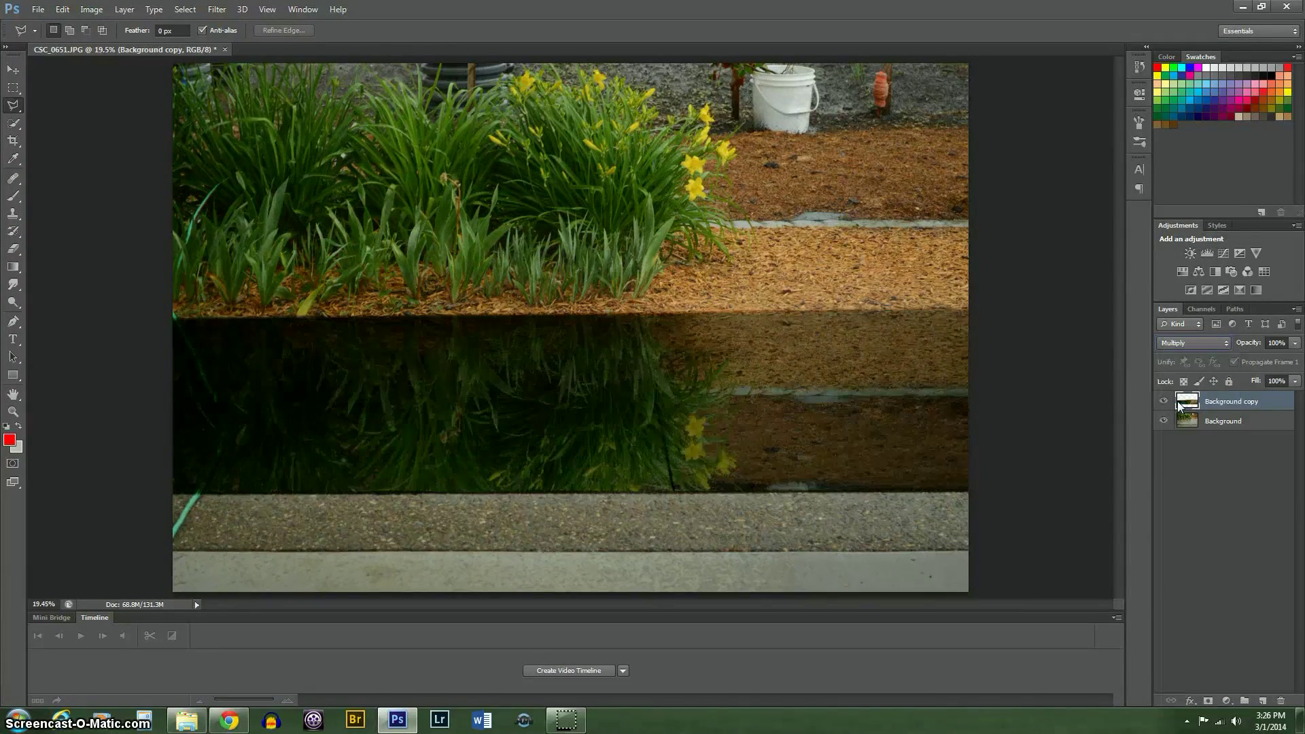
left_click(1200, 343)
left_click(1182, 522)
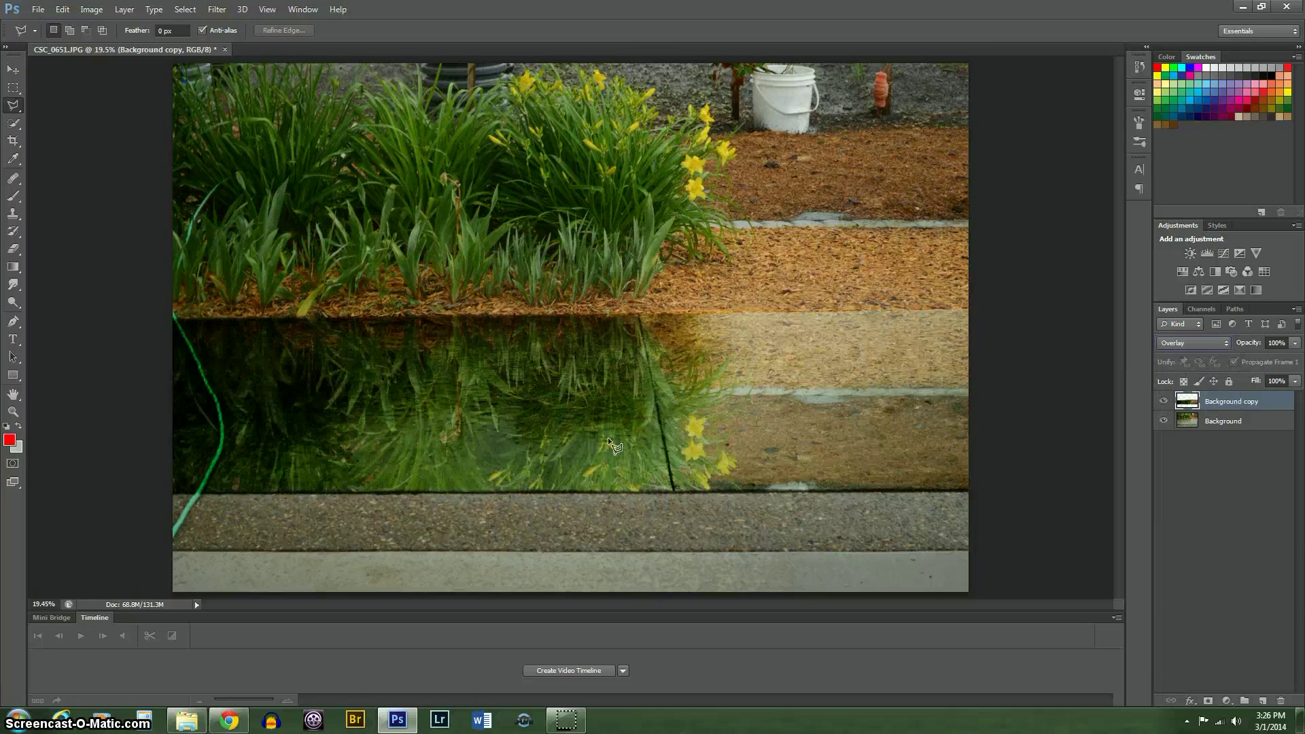
left_click(1204, 346)
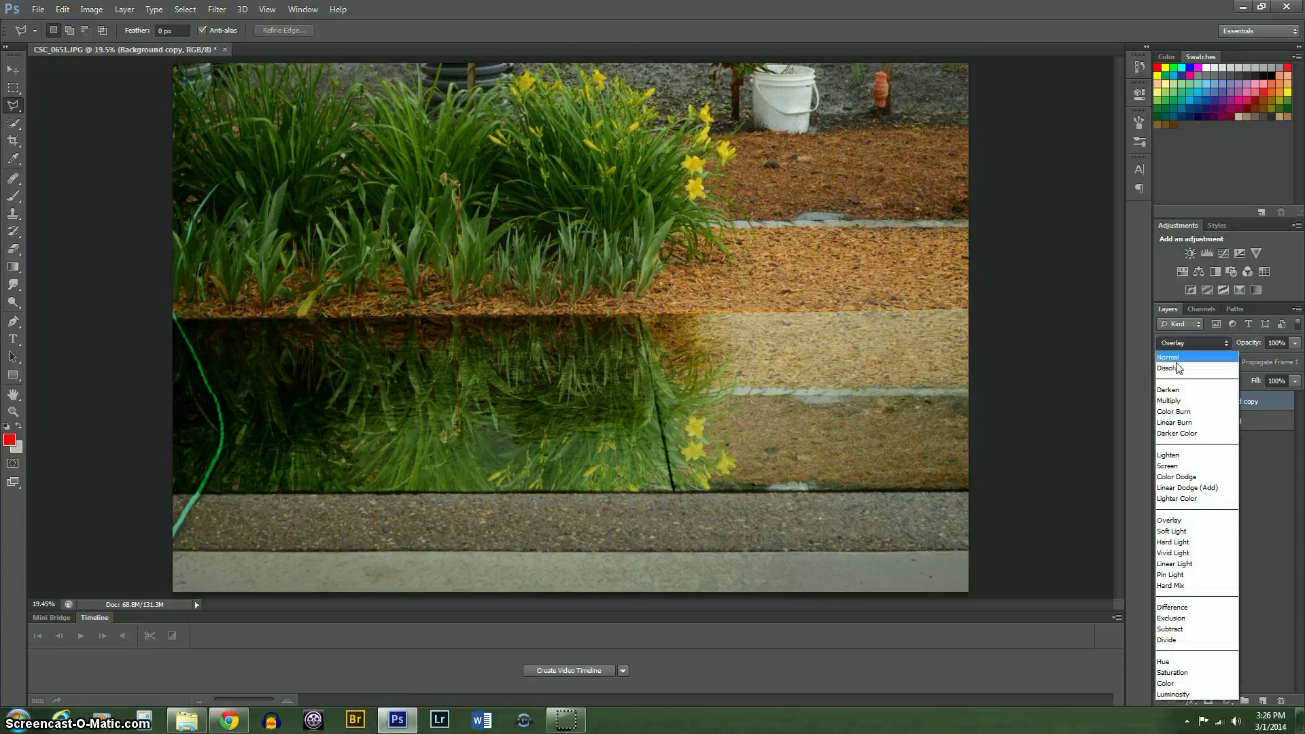
left_click(1186, 358)
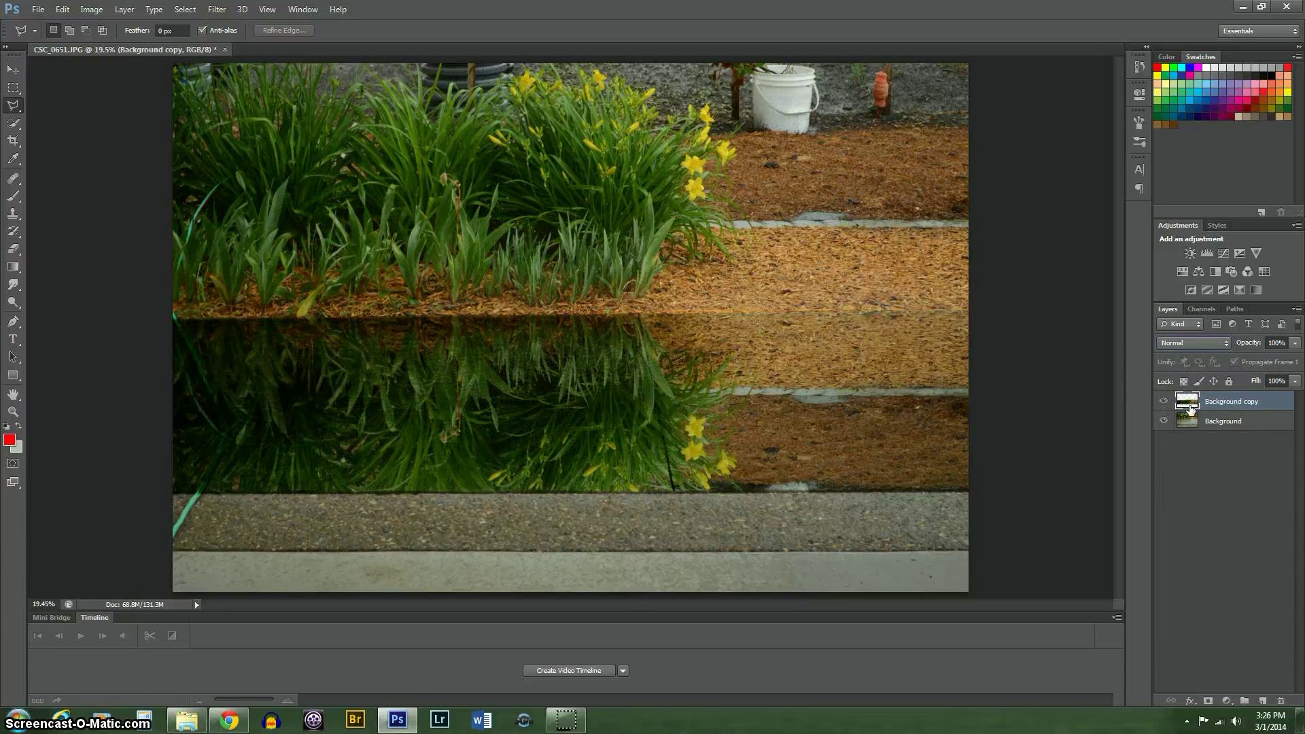
left_click(217, 9)
Apply a ZigZag Pond Ripples distortion with amount 17 and 15 ridges to the reflection.
mouse_move(324, 250)
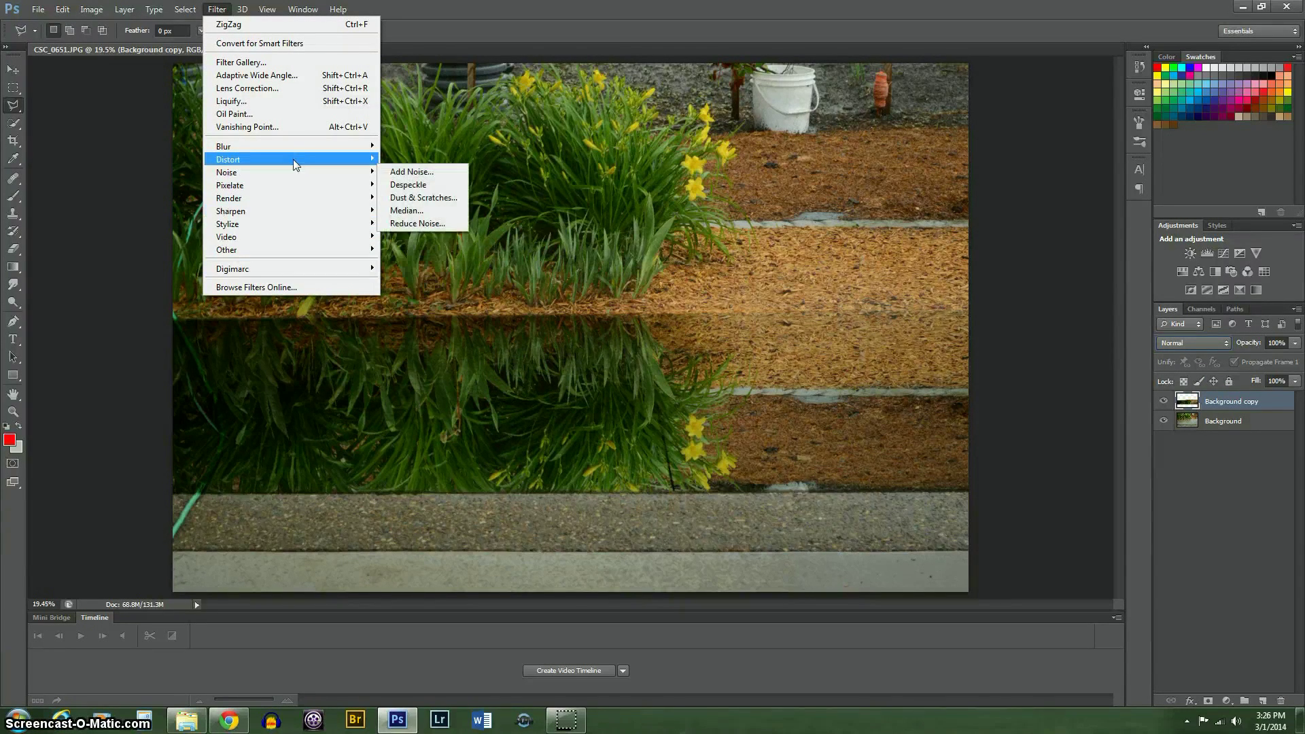
mouse_move(367, 163)
left_click(409, 262)
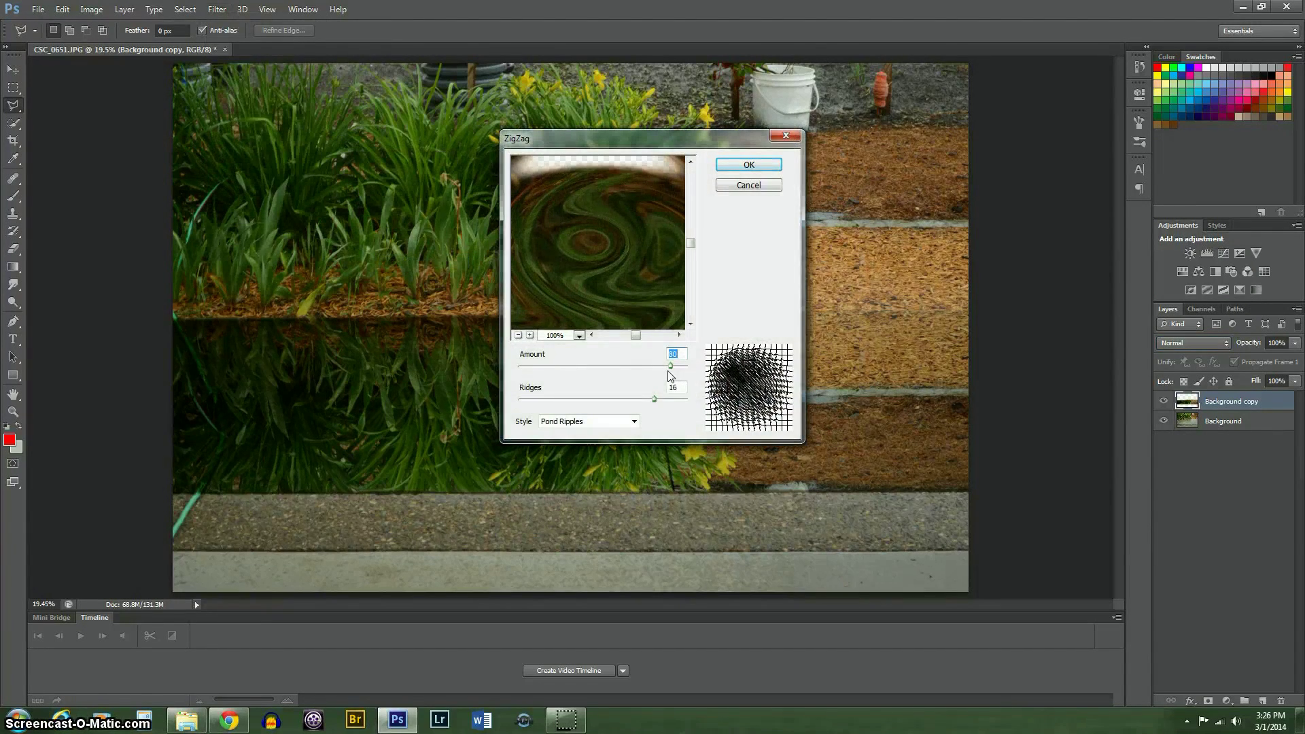
left_click_drag(656, 399, 617, 368)
left_click_drag(687, 400, 648, 405)
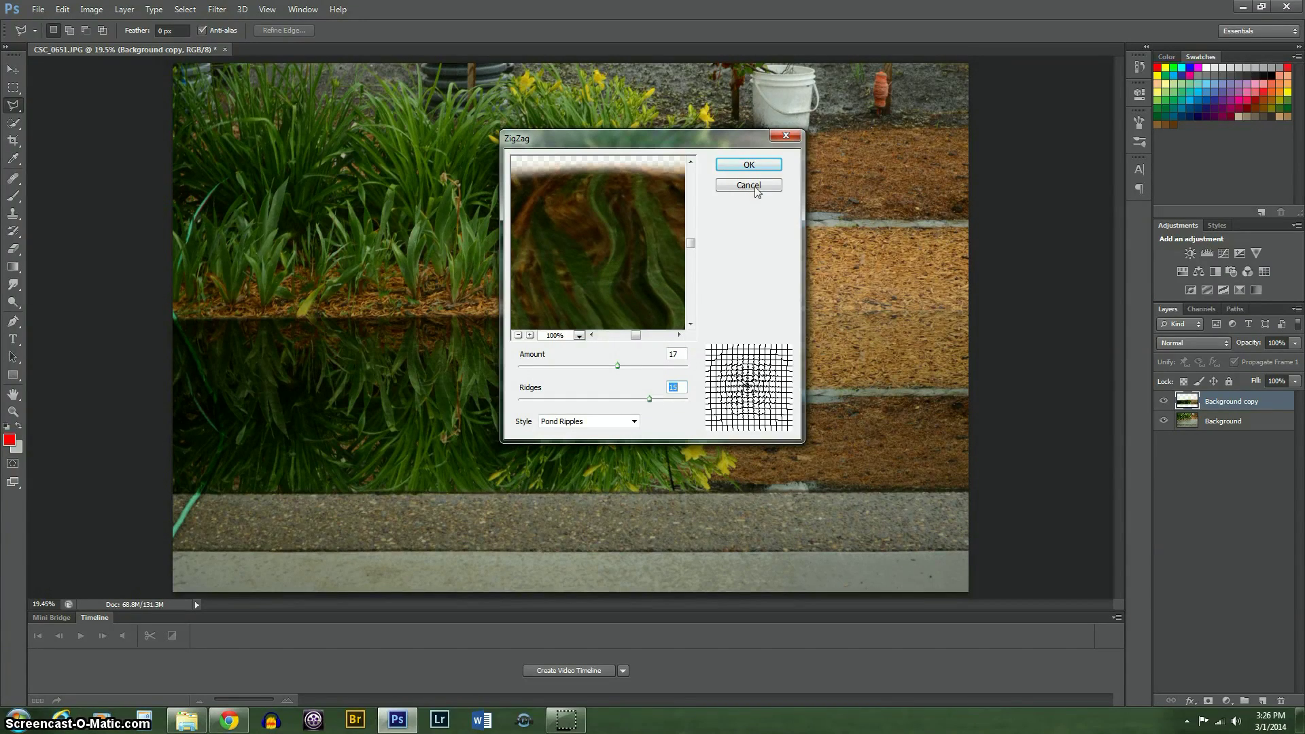
left_click(749, 165)
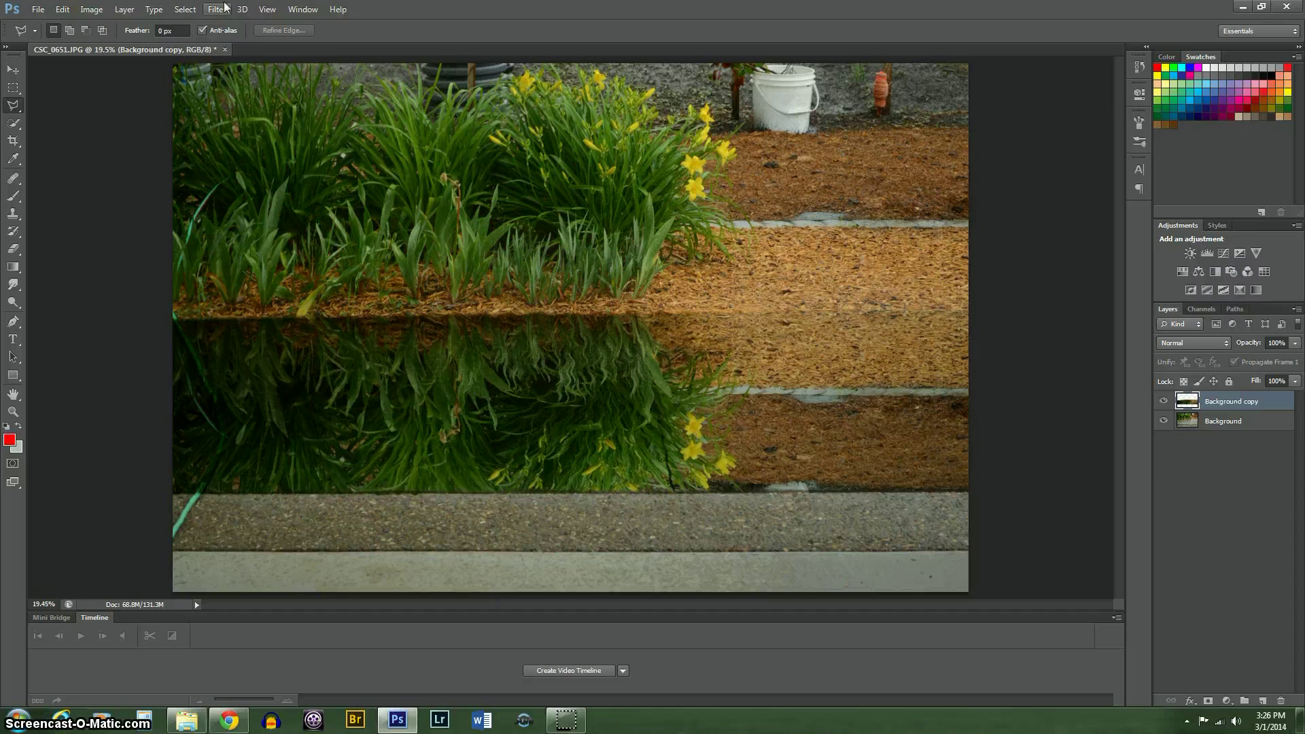
Lasso a loop on the left of the reflection and feather it by 10 px.
right_click(13, 105)
left_click(82, 102)
mouse_move(378, 378)
left_mouse_down()
mouse_move(500, 418)
mouse_move(424, 450)
mouse_move(376, 391)
left_mouse_up()
right_click(443, 392)
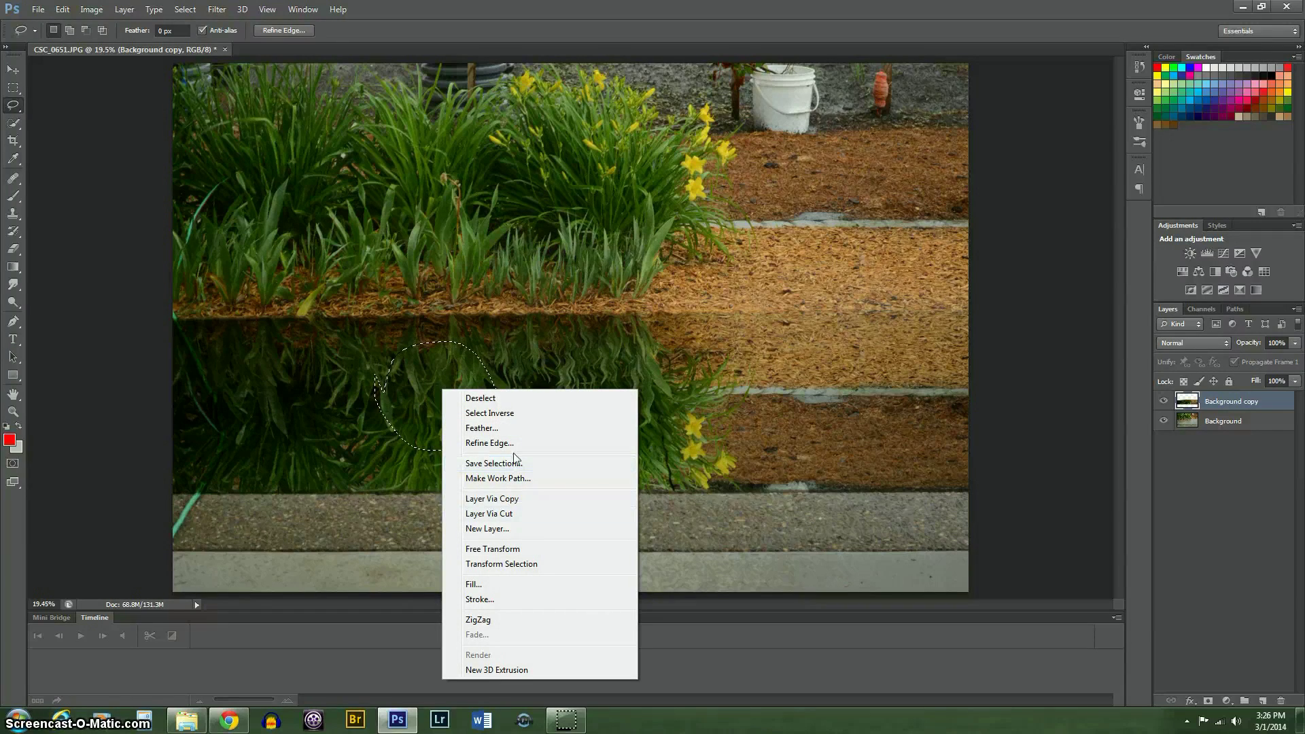
left_click(482, 427)
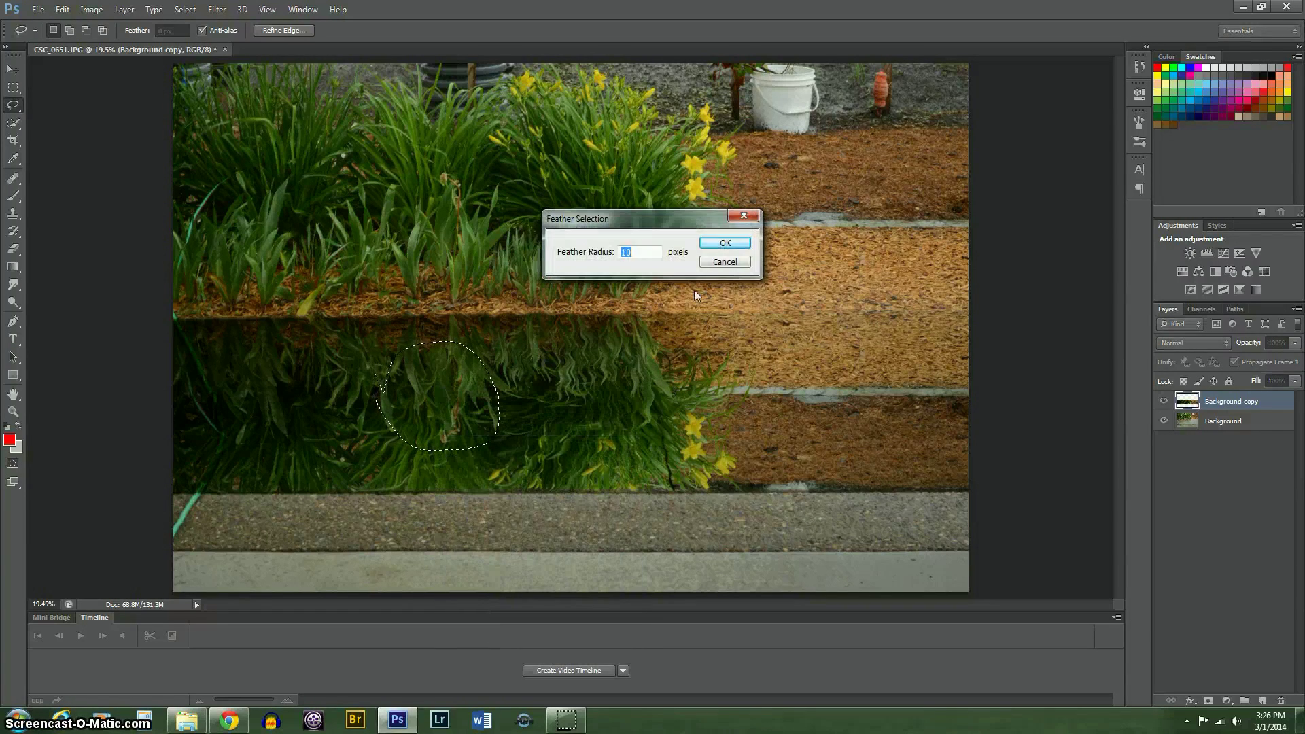
type("10")
left_click(719, 242)
Ripple the loop with ZigZag Out From Center, amount 100, 15 ridges, then deselect.
left_click(218, 9)
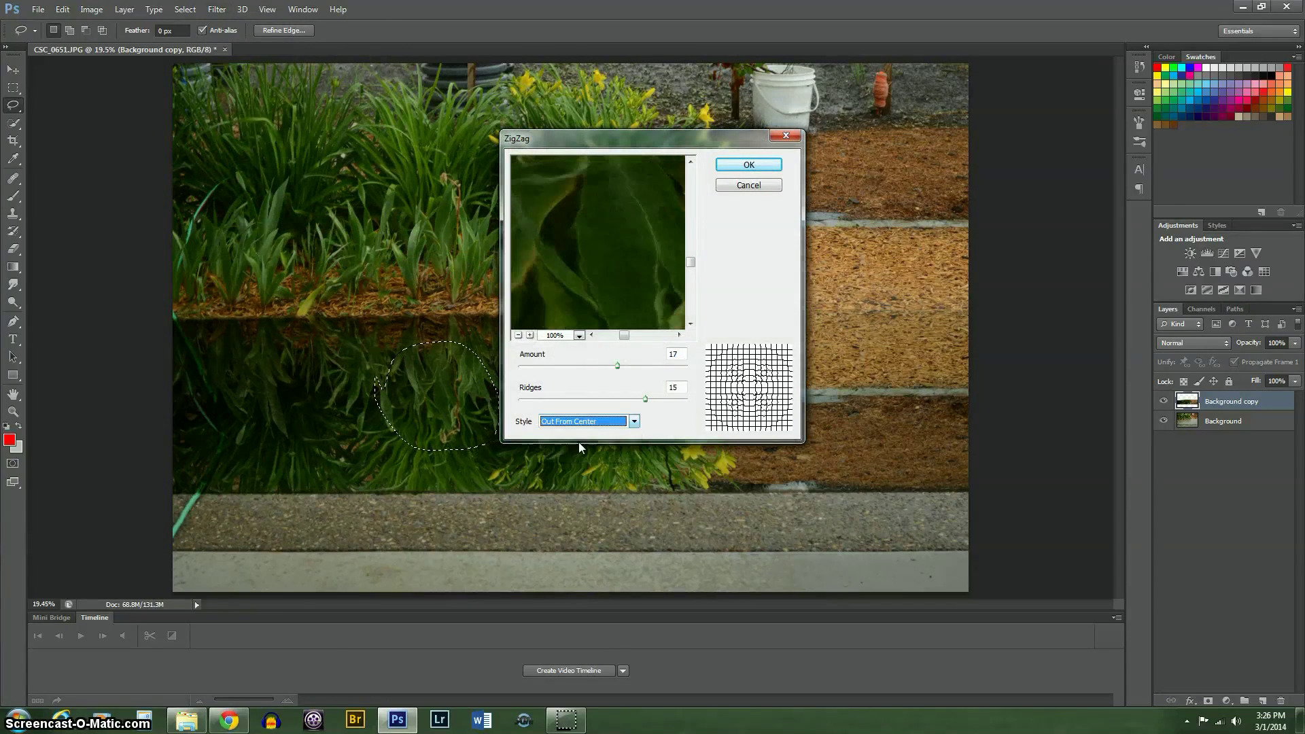
left_click_drag(617, 365, 702, 371)
left_click_drag(631, 398, 647, 398)
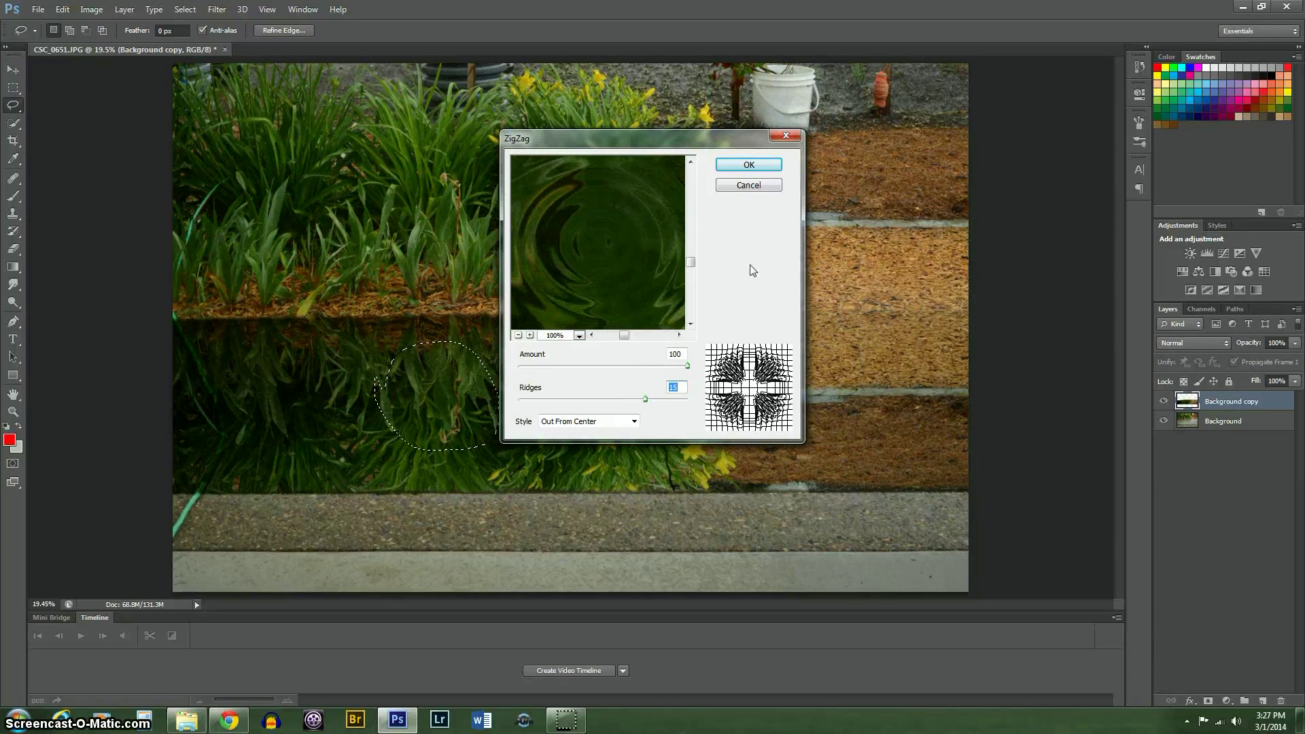
left_click(747, 166)
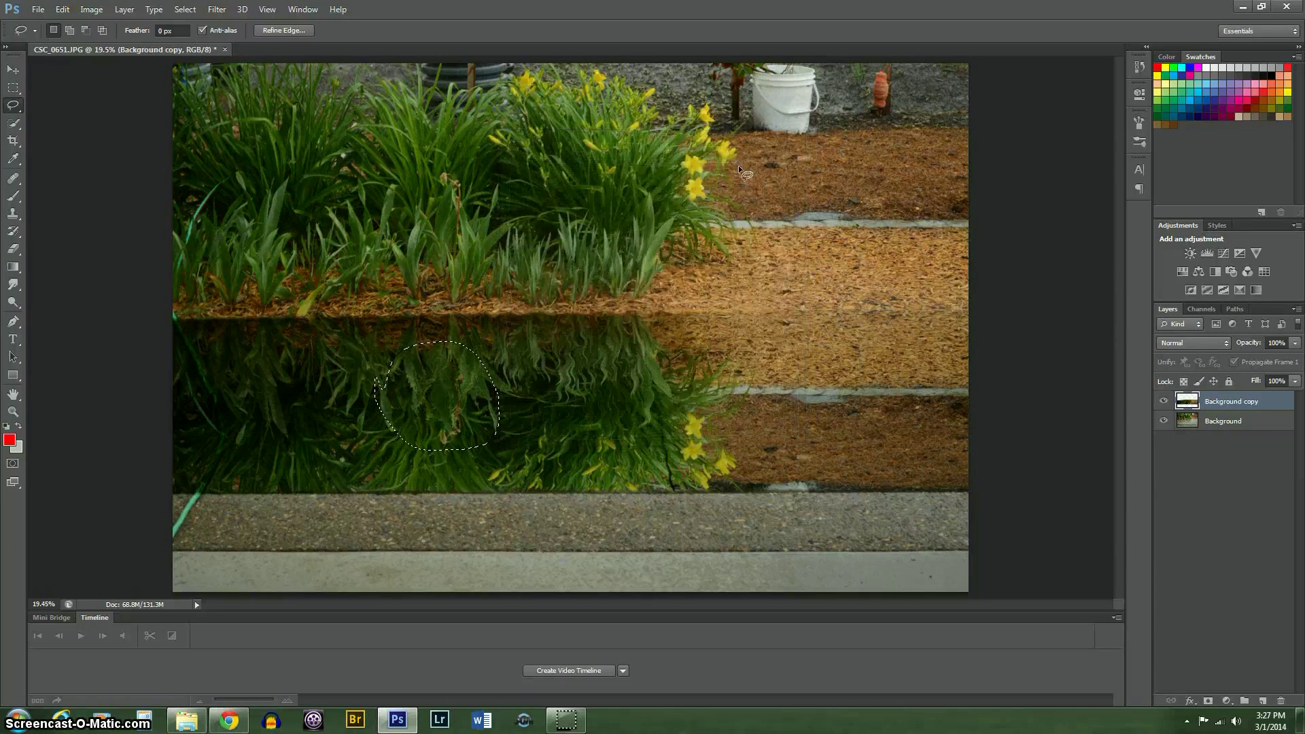
right_click(439, 382)
left_click(476, 389)
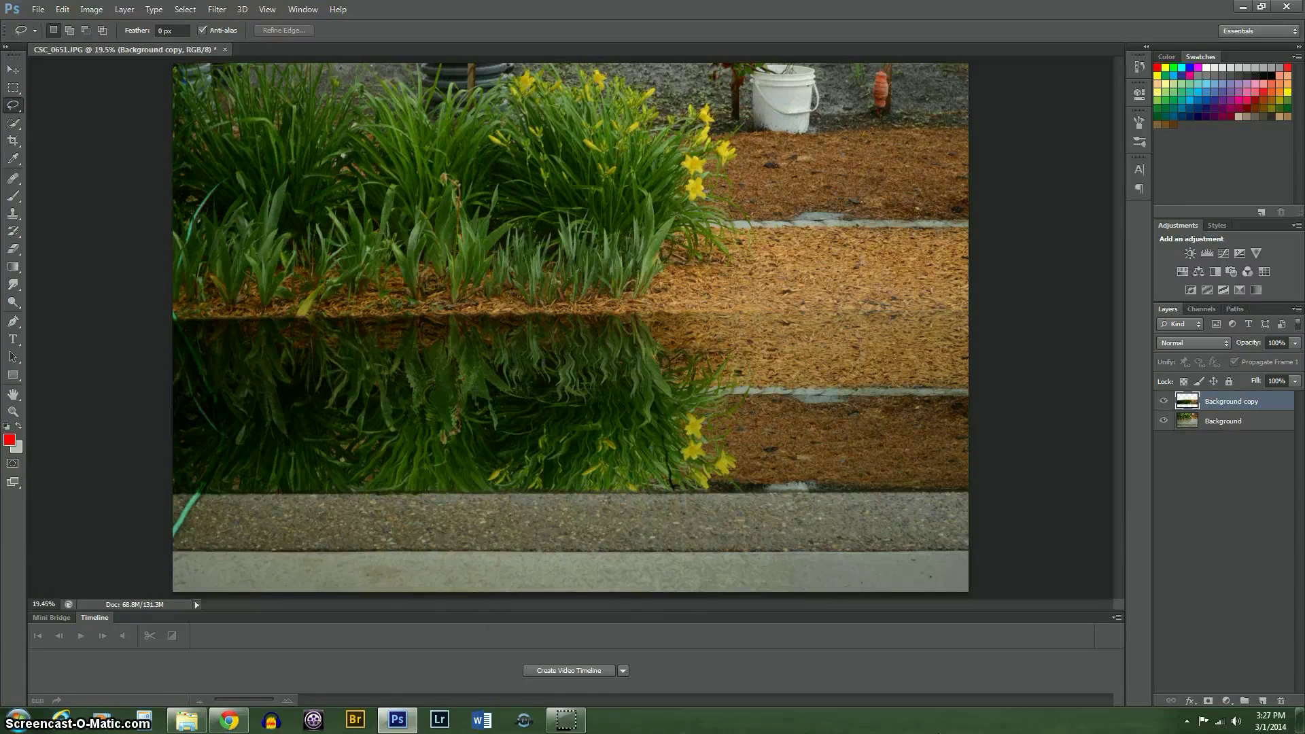